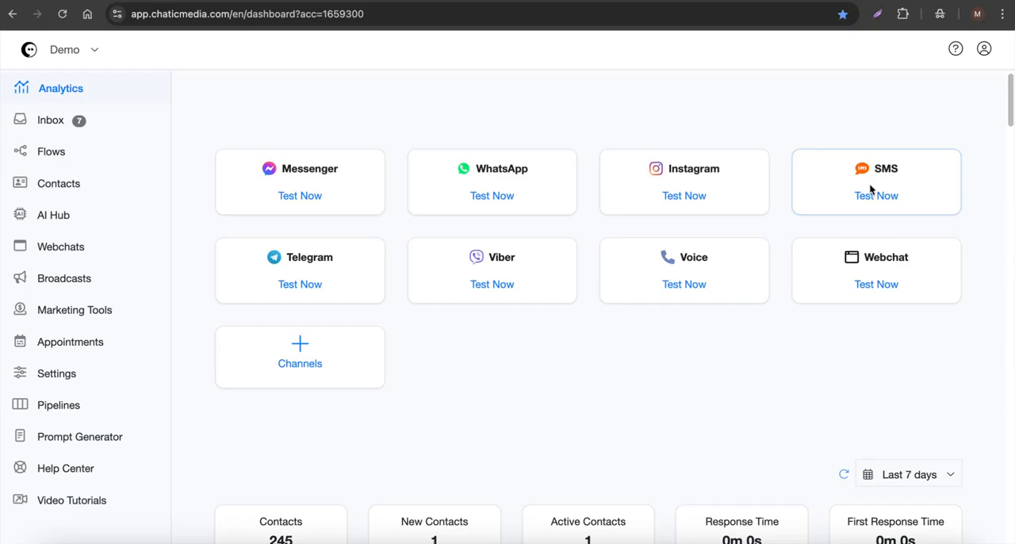
Step: Open the SMS (Twilio) section of the channel settings and its Learn More guide
click(317, 369)
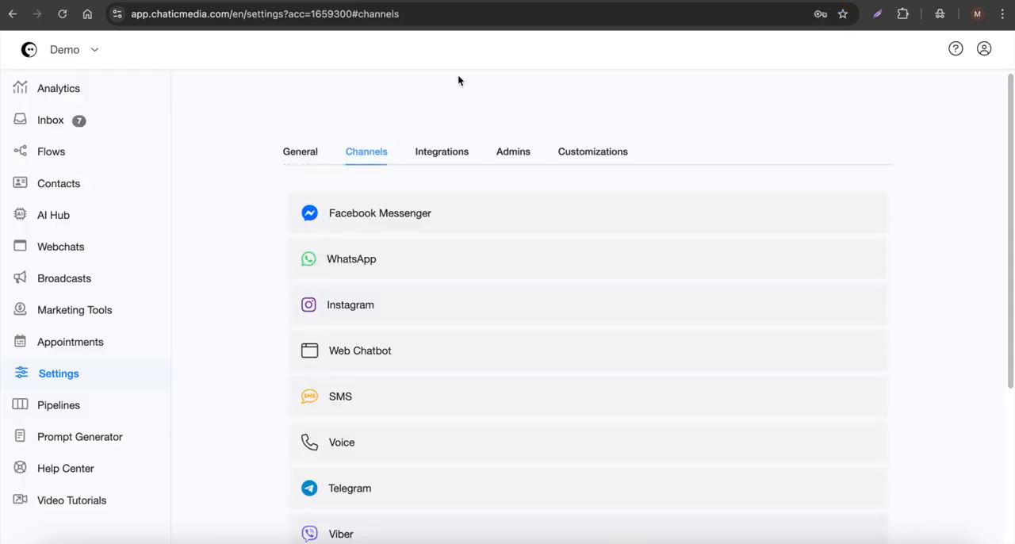
click(339, 398)
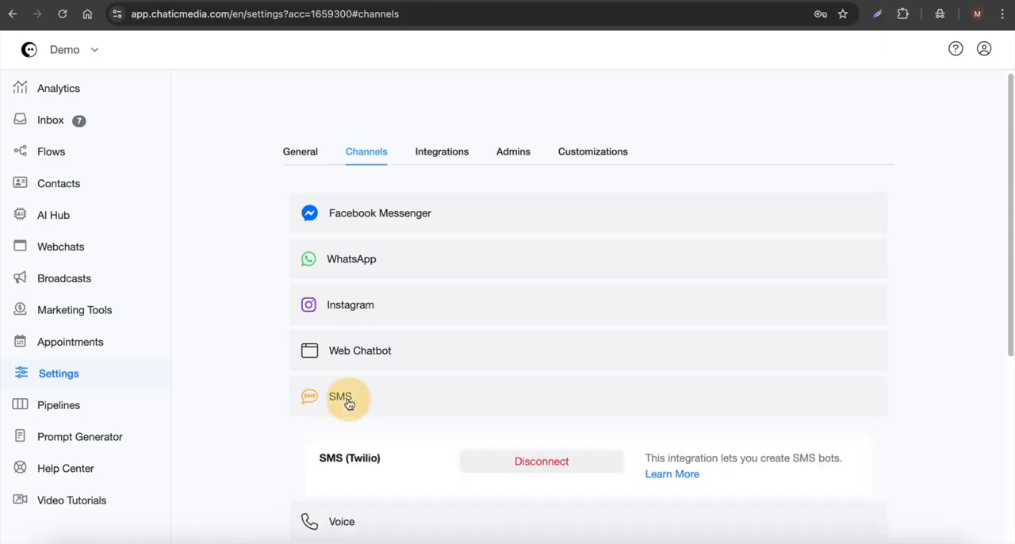
scroll(350, 404, down, 2)
click(673, 370)
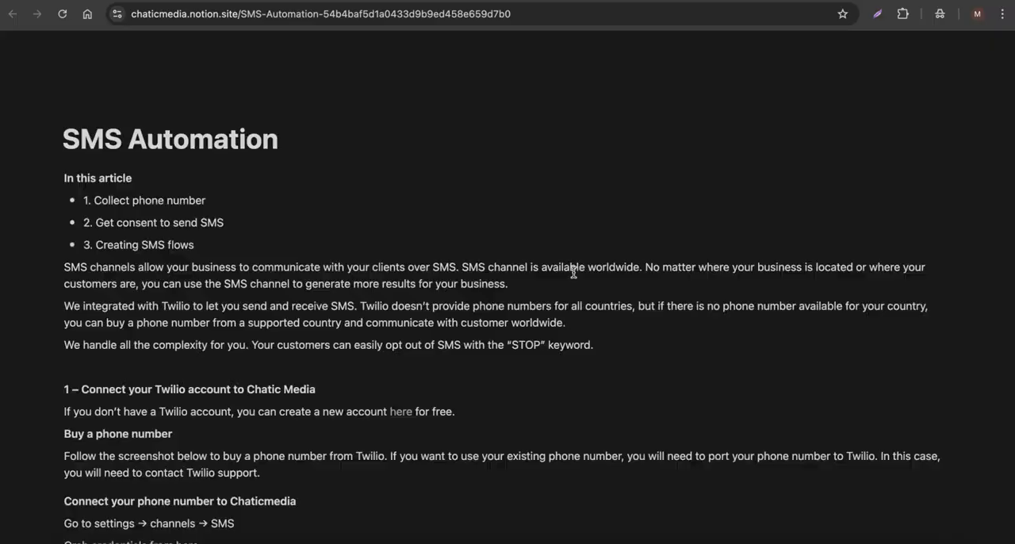
Step: Review the SMS Automation guide's instructions for finding the Twilio credentials, return to the channel settings and collapse the SMS section
scroll(456, 232, down, 10)
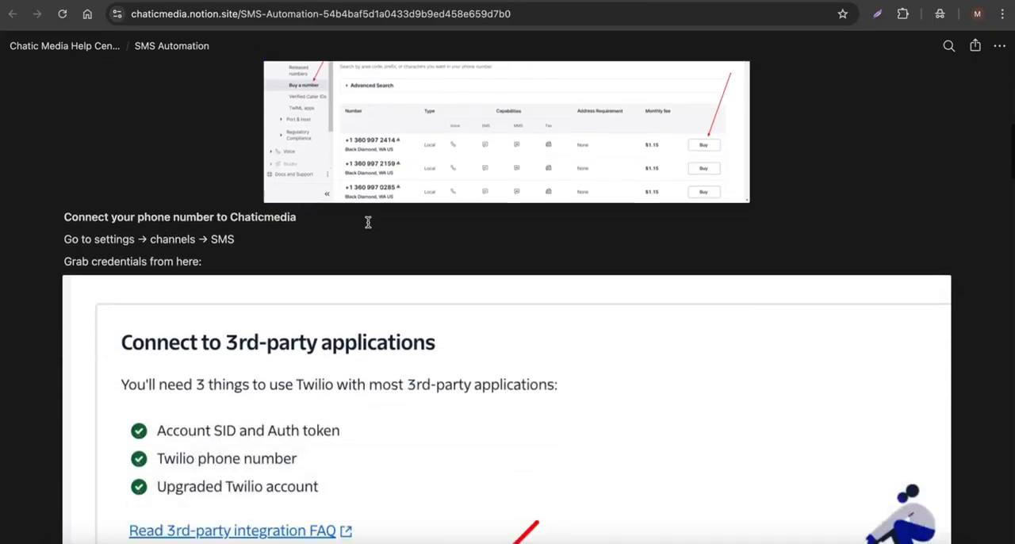
scroll(367, 220, down, 5)
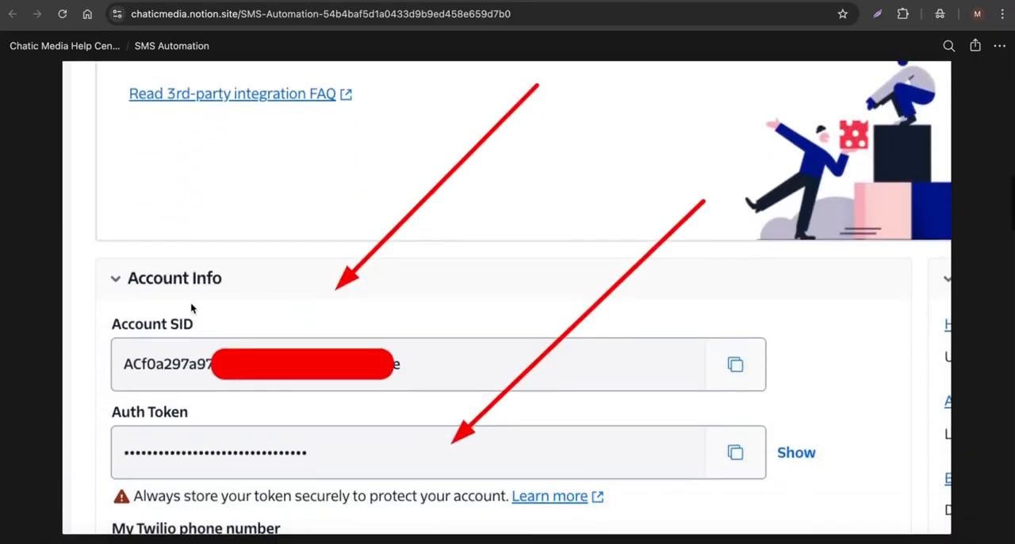
scroll(281, 444, down, 10)
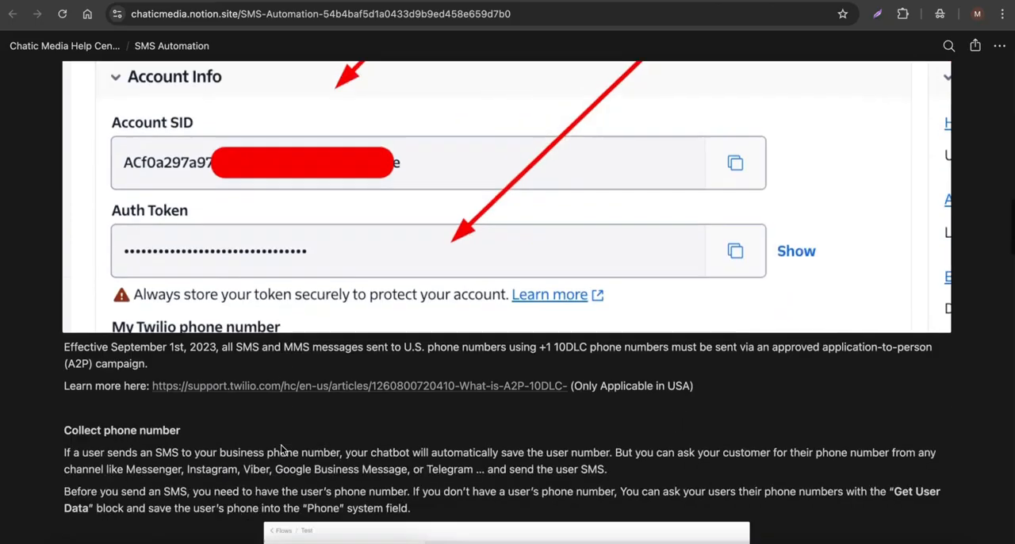
scroll(406, 193, up, 10)
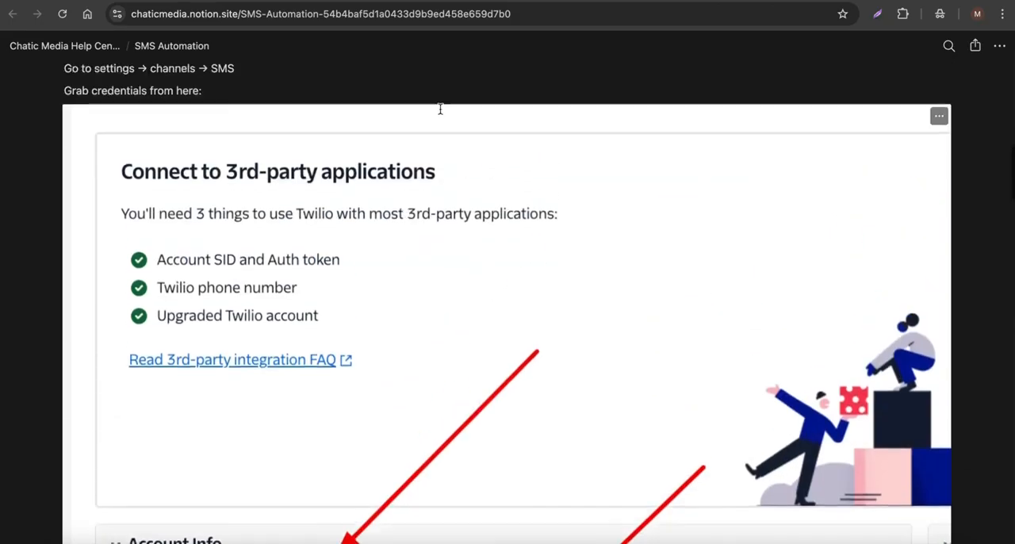
click(446, 1)
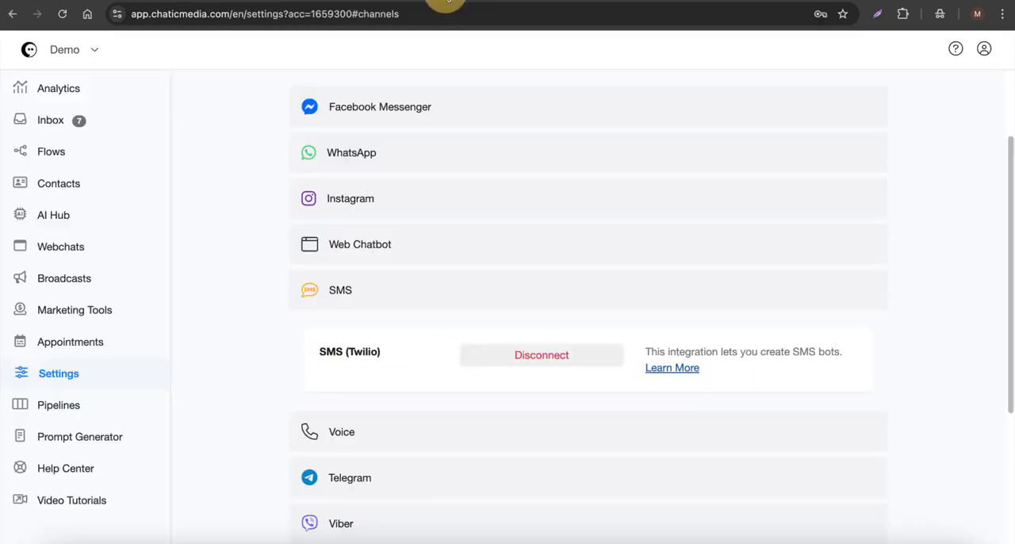
click(387, 301)
scroll(387, 305, up, 3)
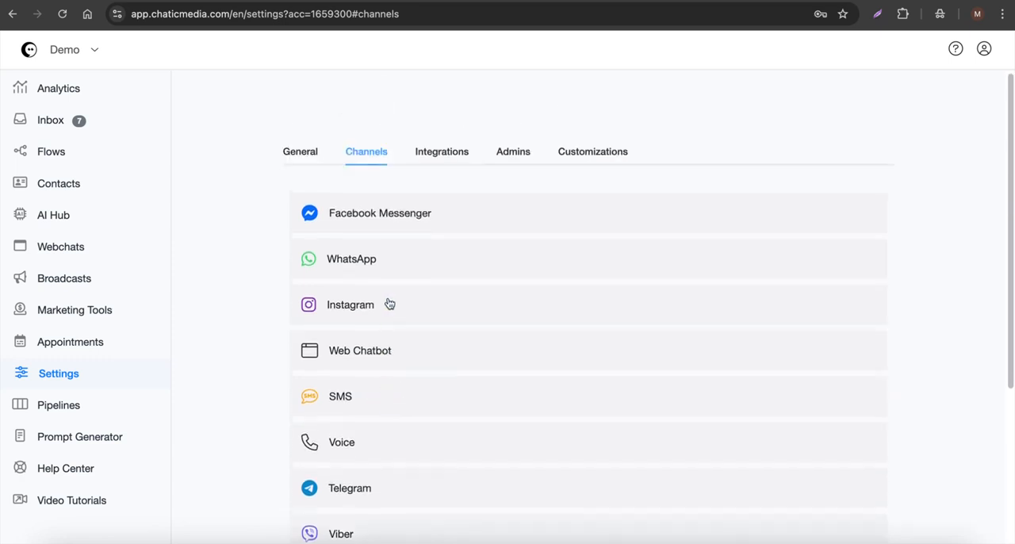
Step: Expand the OpenAI ChatGPT integration in the settings and open its Learn More guide
click(449, 160)
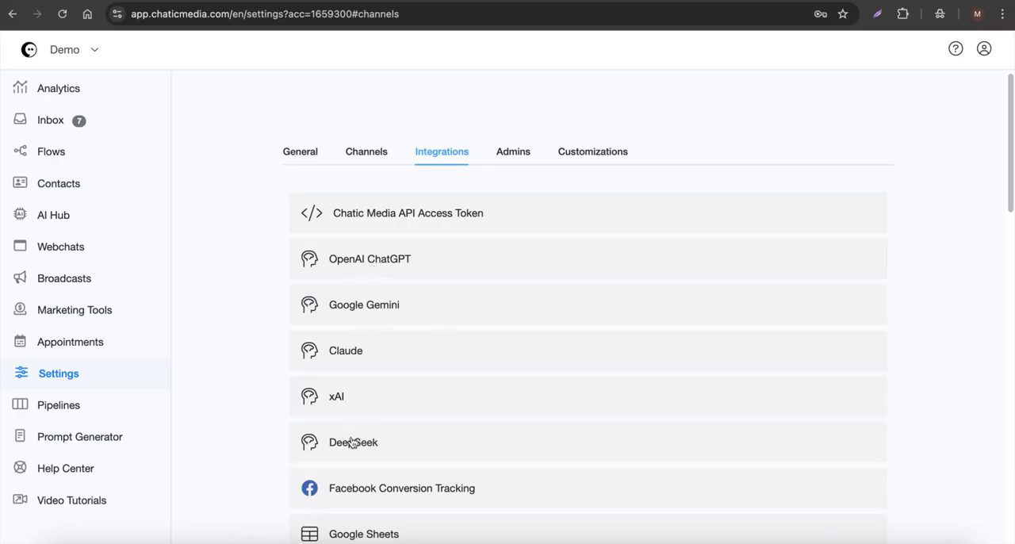
click(402, 256)
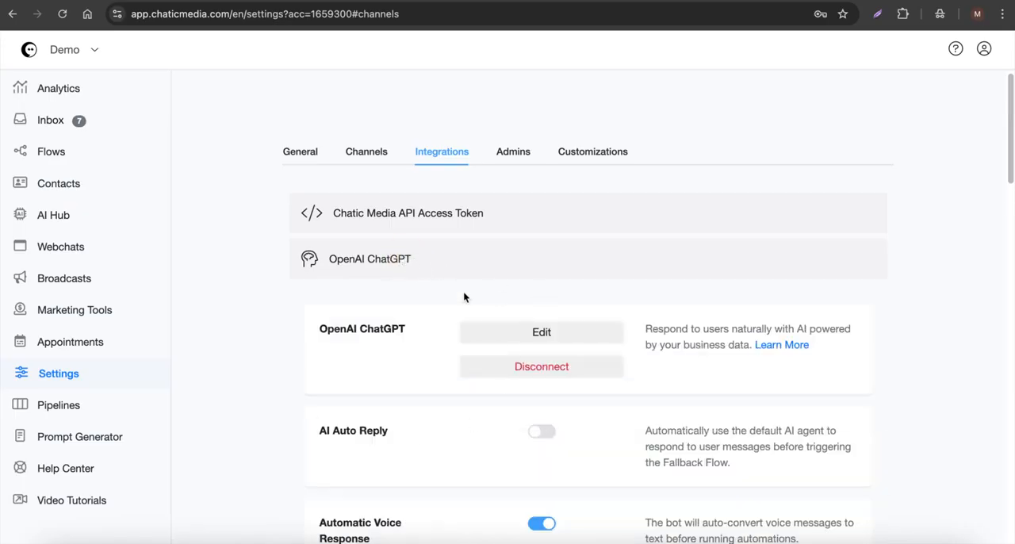
scroll(476, 325, down, 3)
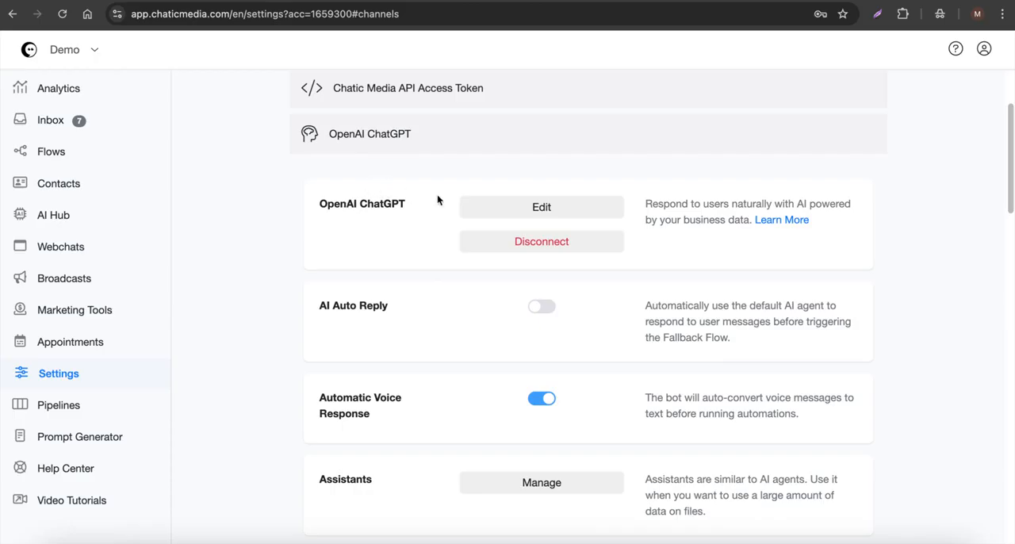
click(781, 220)
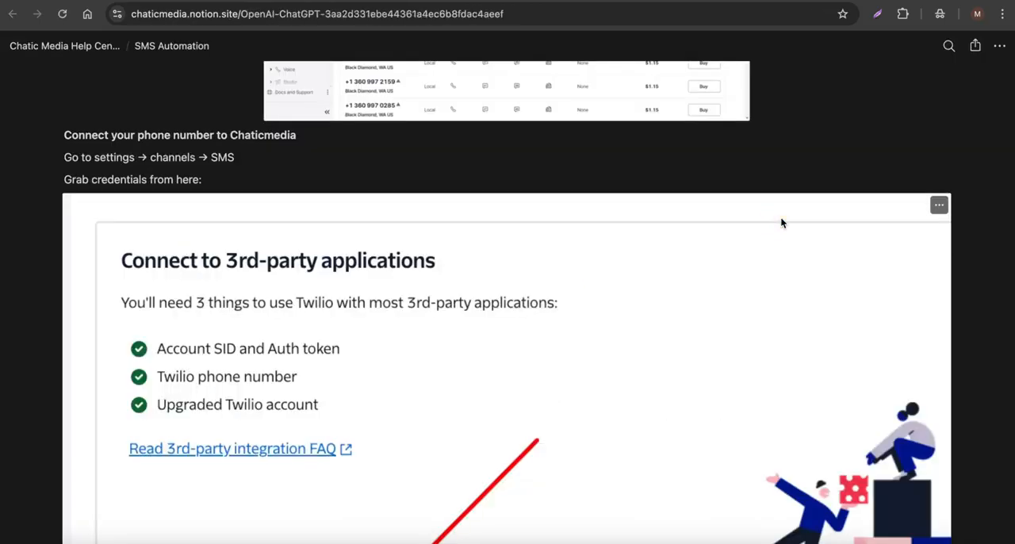
Step: Review how to get an OpenAI API key in the guide, return to the integration settings and collapse the OpenAI ChatGPT section
scroll(226, 335, down, 3)
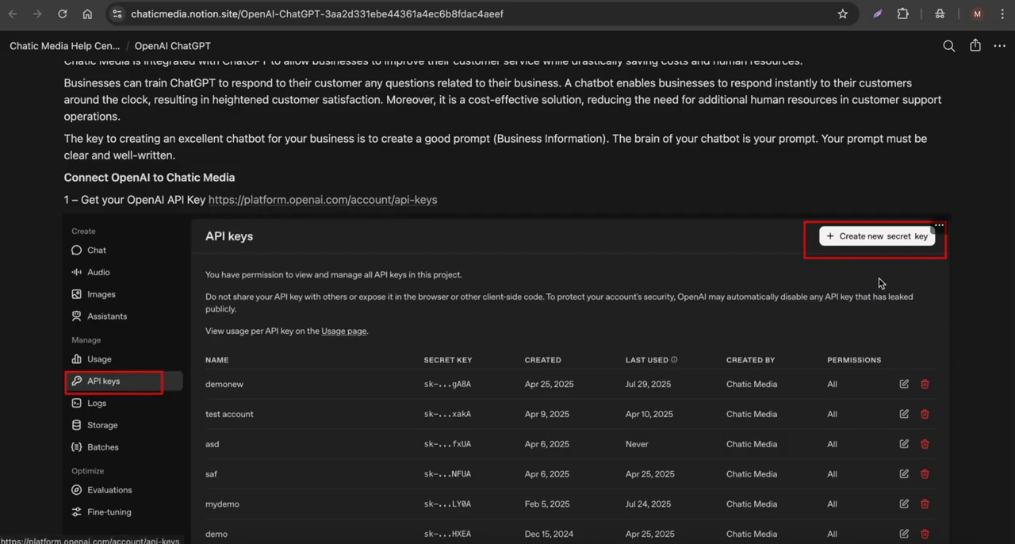
scroll(857, 268, up, 1)
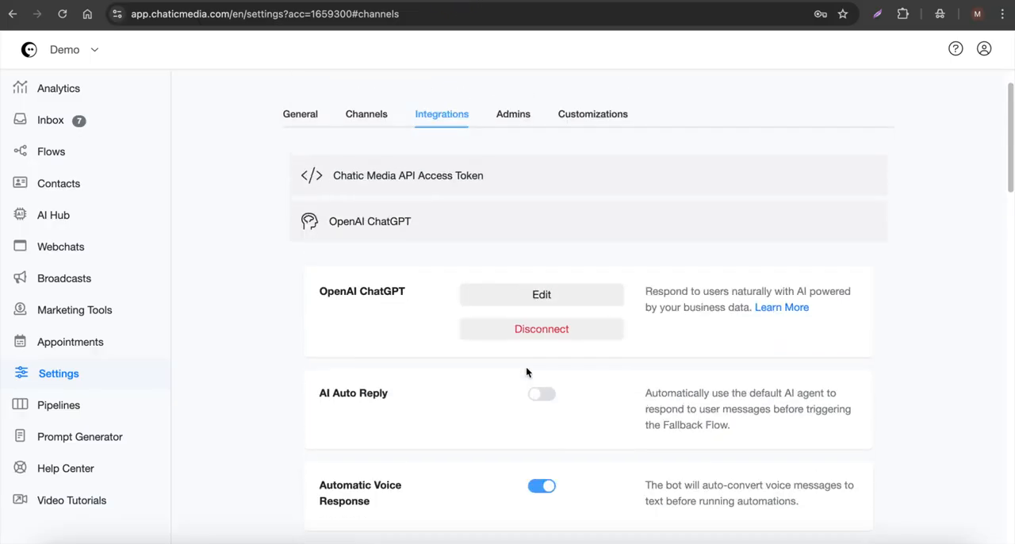
scroll(526, 371, up, 1)
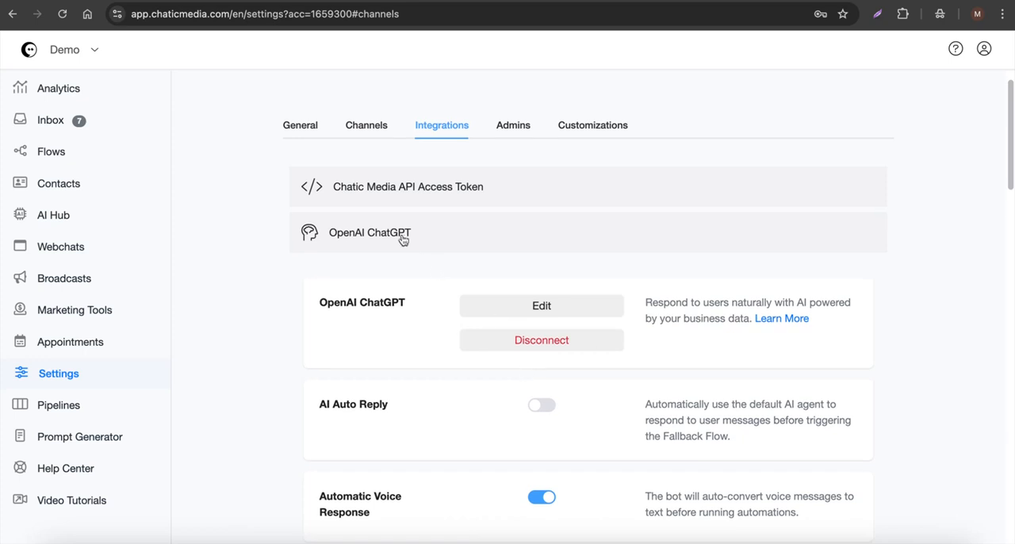
click(401, 236)
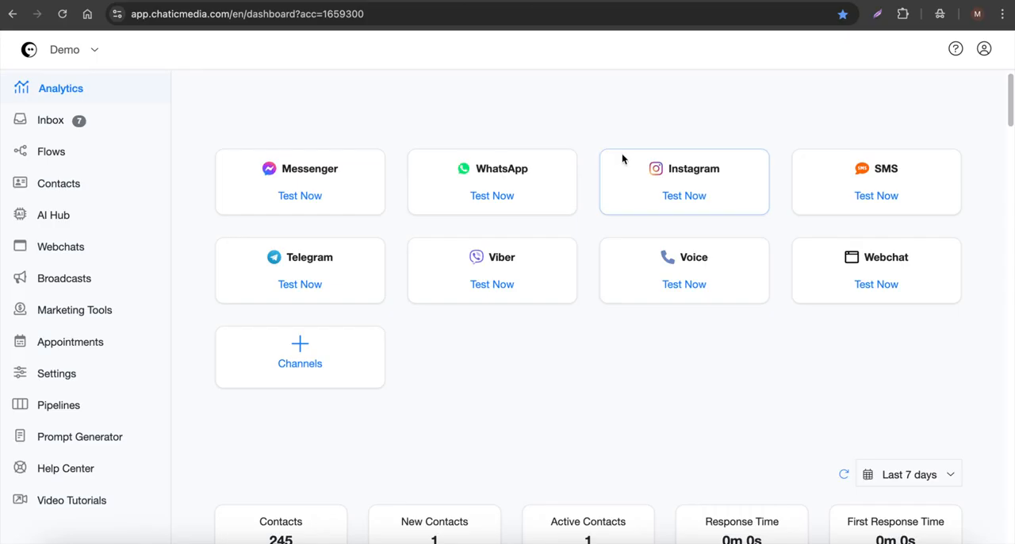
Step: View the Import Contacts page from the Contacts list actions and cancel the import
click(76, 190)
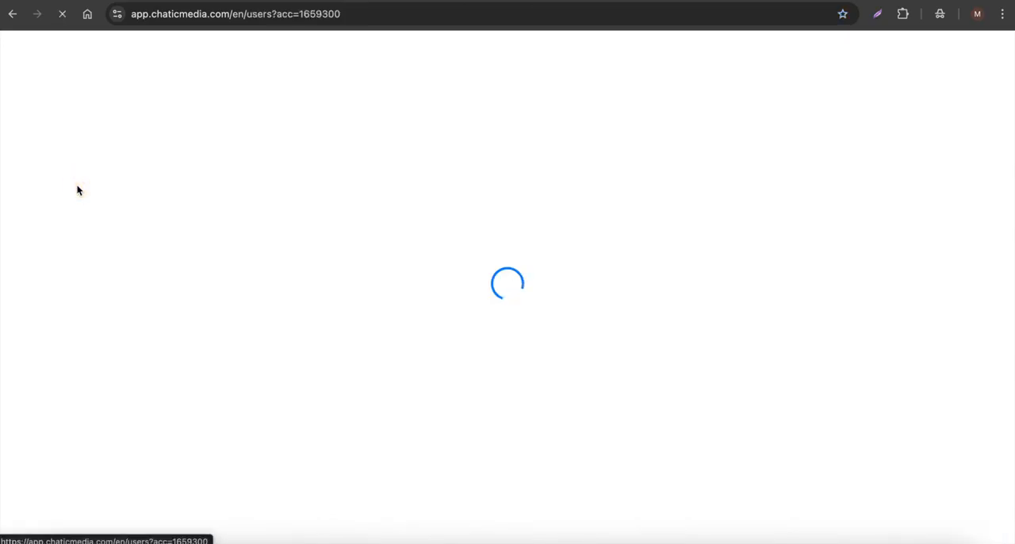
click(825, 236)
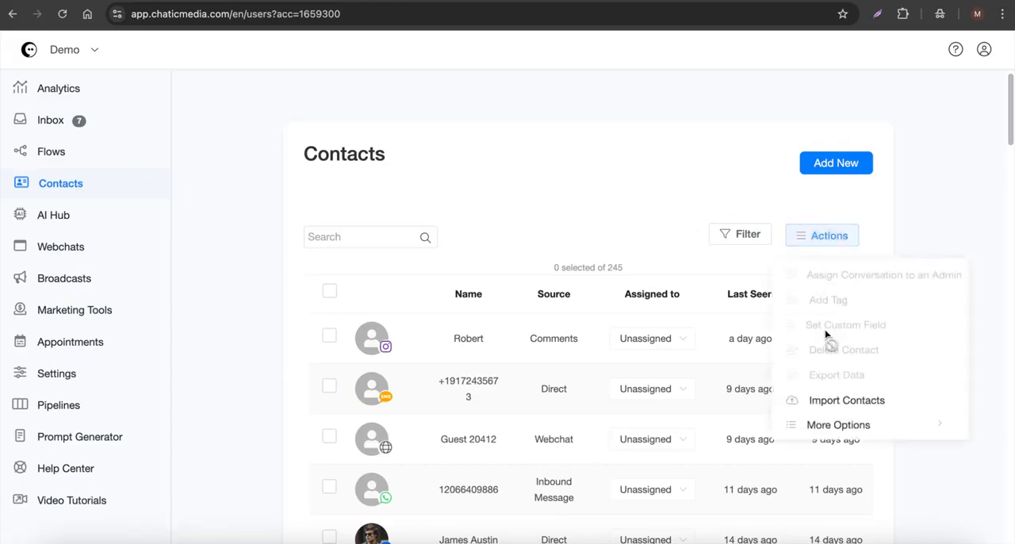
click(839, 399)
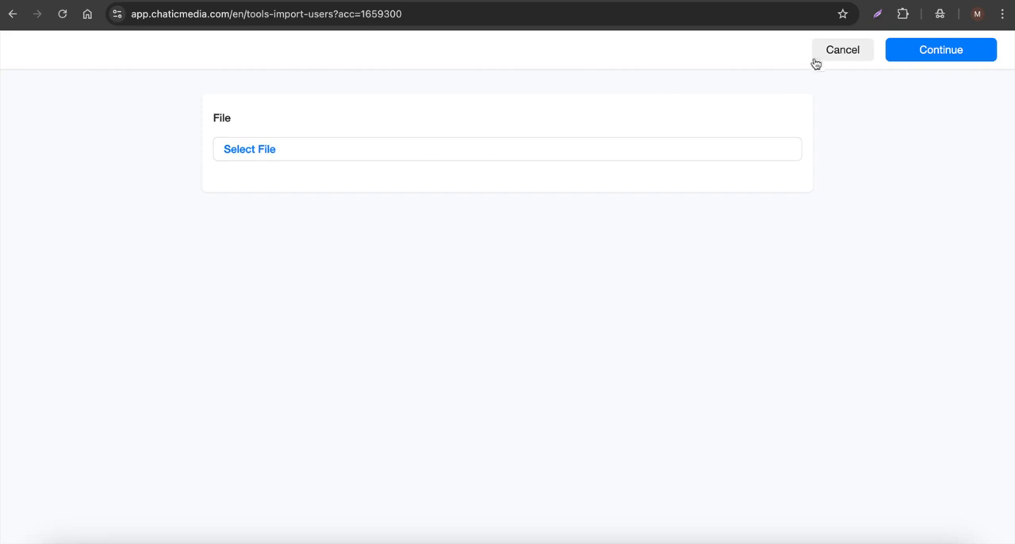
click(841, 49)
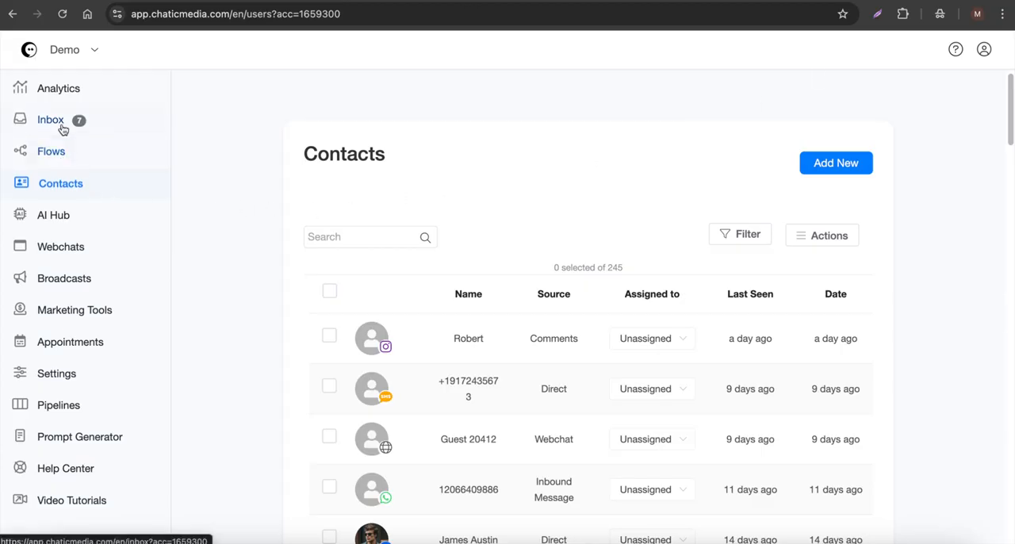
Step: Open the "IG Holiday Promotions - Demo" flow from the Flows list
click(54, 152)
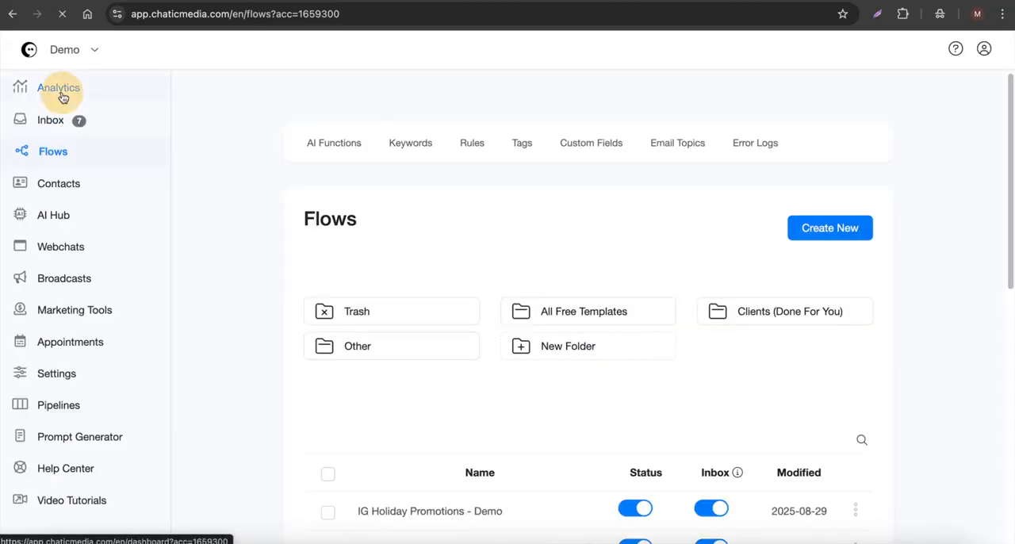
click(57, 90)
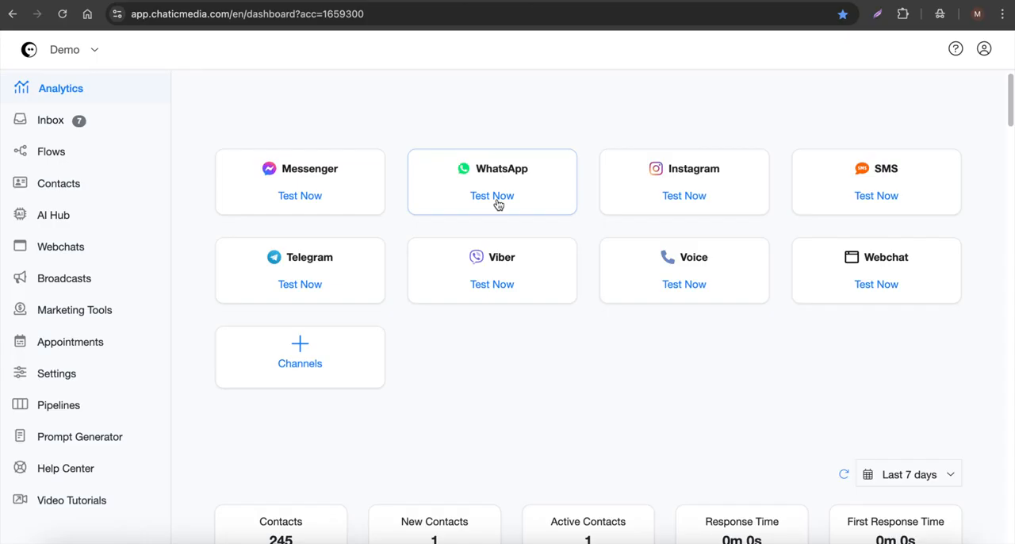
click(27, 153)
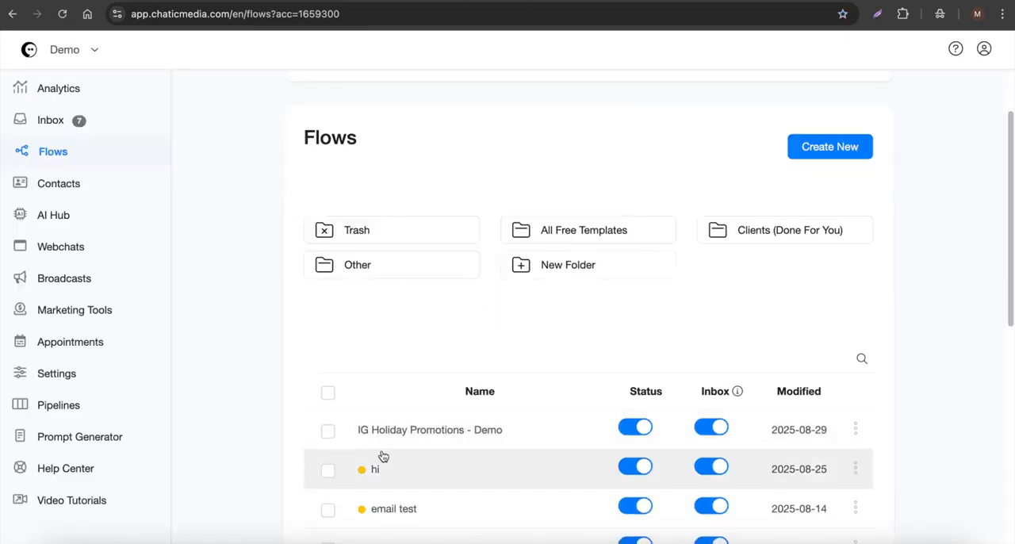
click(473, 440)
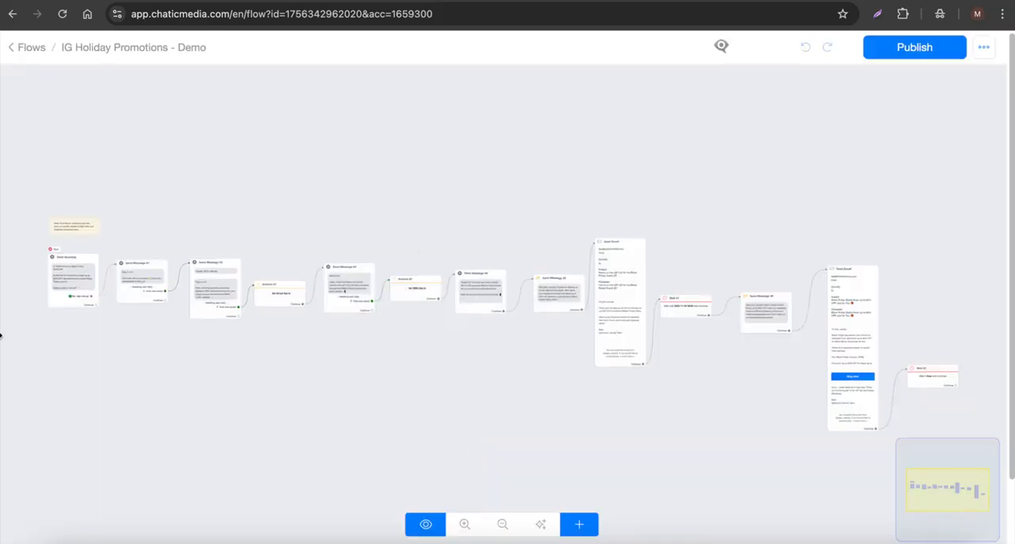
Step: Examine the flow's data collection messages and opt-in actions up to the phone number question
scroll(0, 337, up, 5)
drag(584, 288, 129, 322)
scroll(132, 324, down, 2)
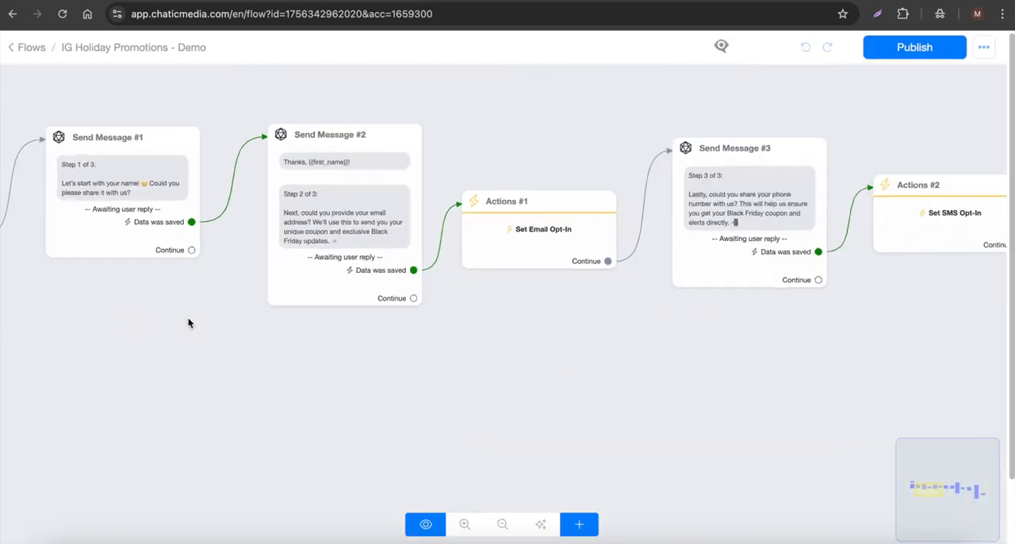
scroll(402, 341, right, 5)
scroll(537, 268, up, 3)
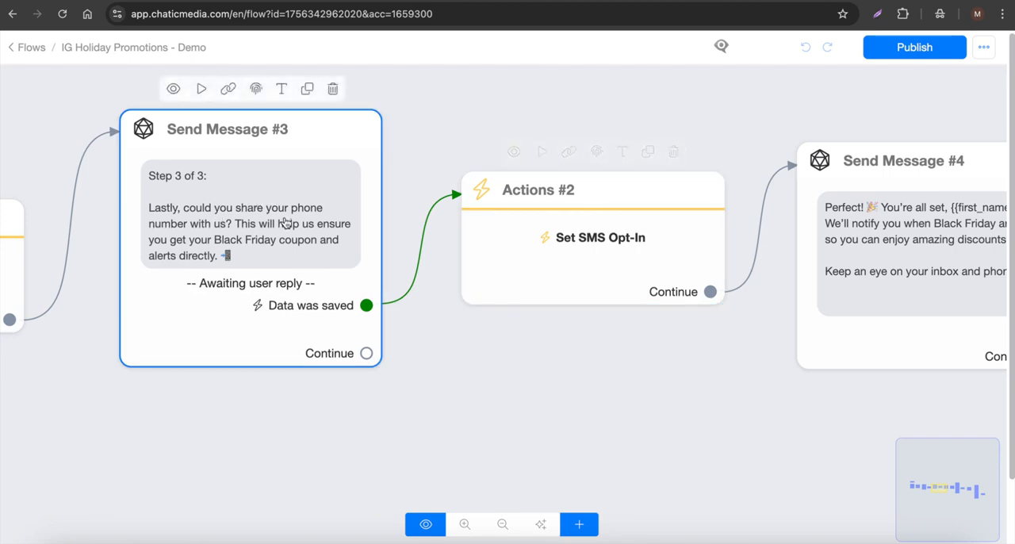
Step: Inspect the Get User Data settings of Send Message #3, cancel the dialog and return to the flow canvas
click(241, 221)
click(131, 351)
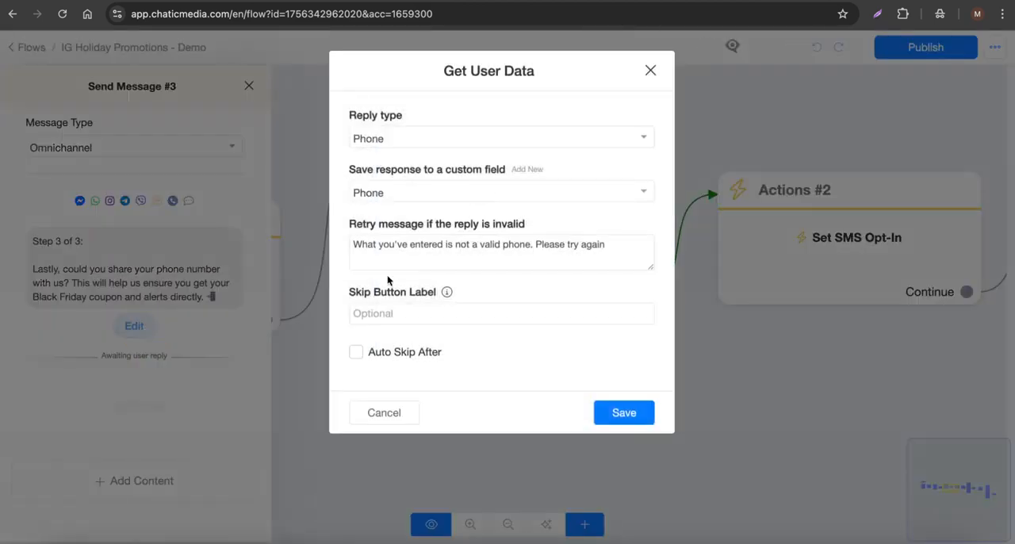
click(406, 413)
click(631, 394)
scroll(631, 393, down, 5)
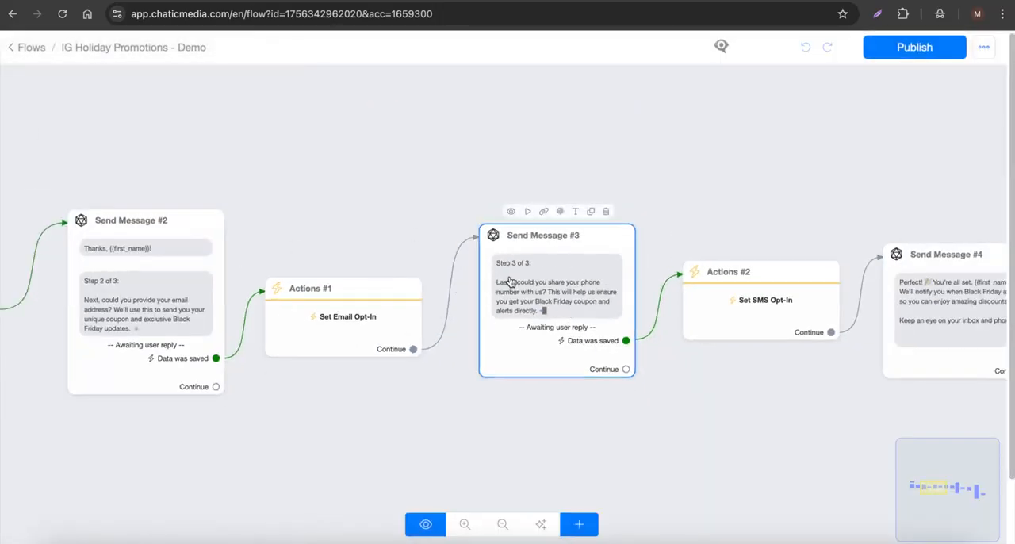
Step: Leave the flow editor and open the Inbox conversations
click(29, 49)
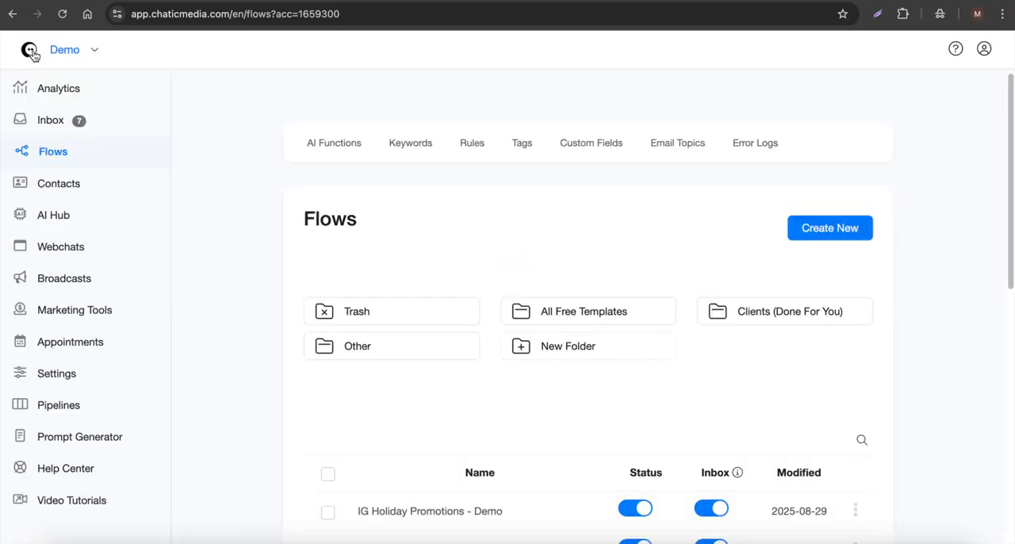
click(32, 52)
click(55, 129)
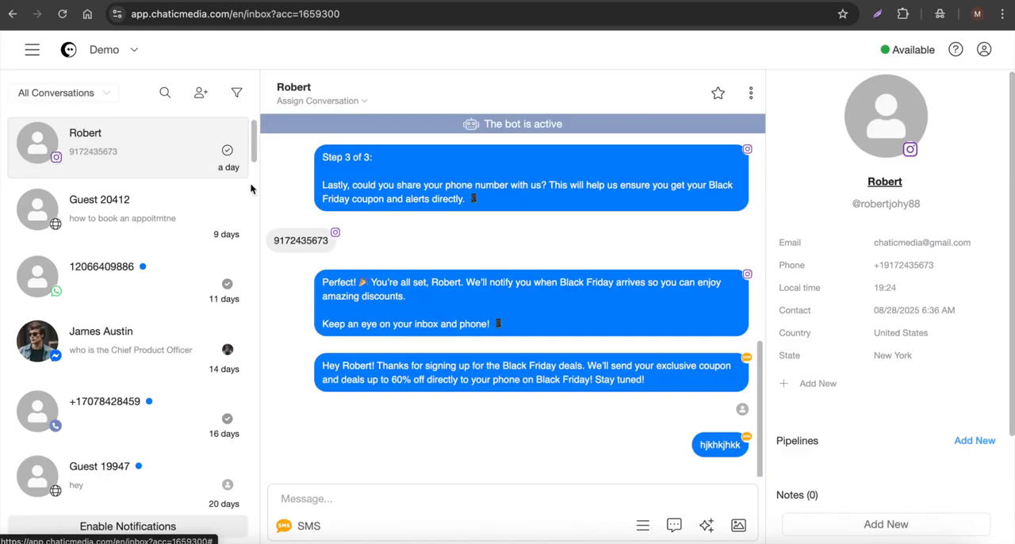
Step: Review the Black Friday sign-up conversation, highlight the contact's phone number reply and check the saved contact details
scroll(487, 261, up, 10)
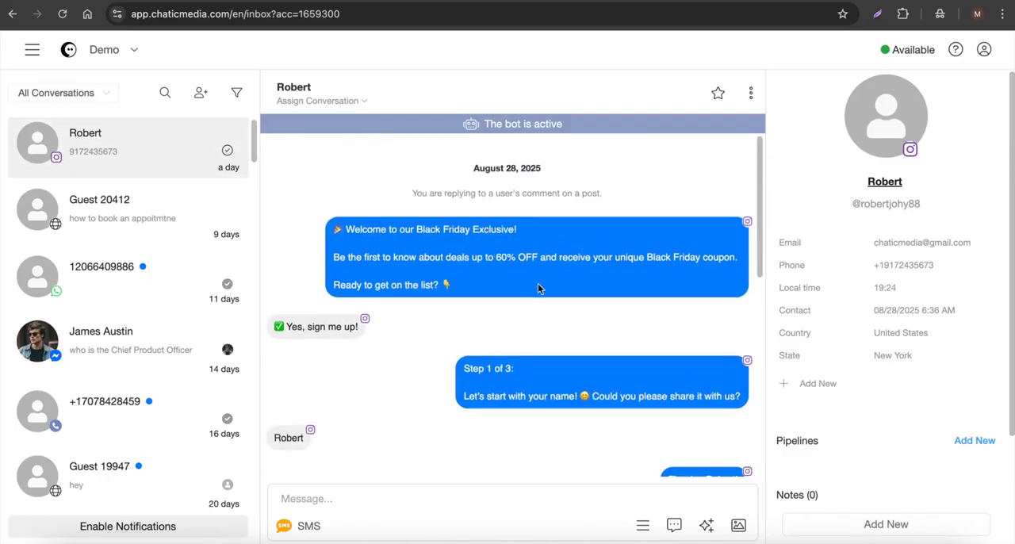
scroll(538, 288, down, 10)
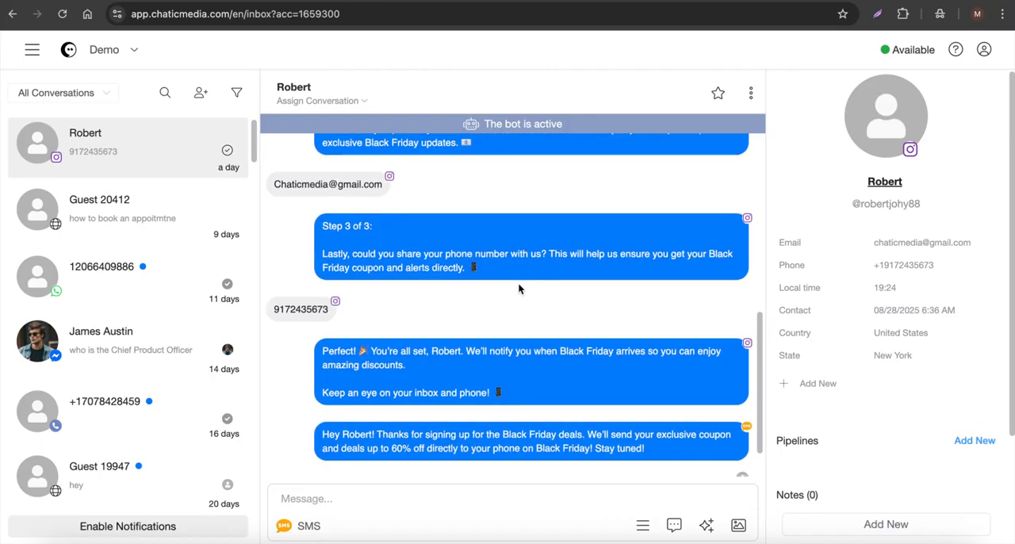
drag(267, 309, 331, 311)
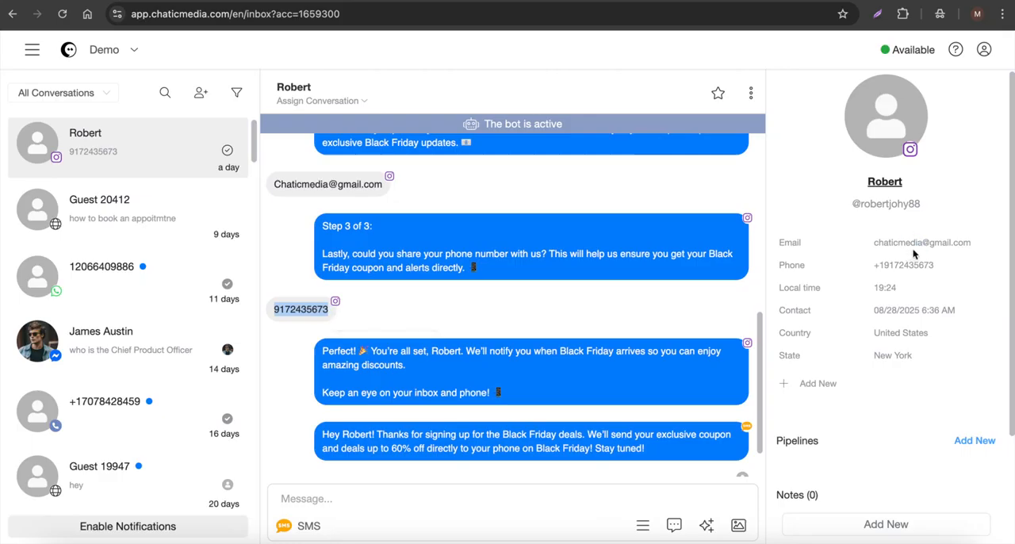
scroll(875, 401, down, 3)
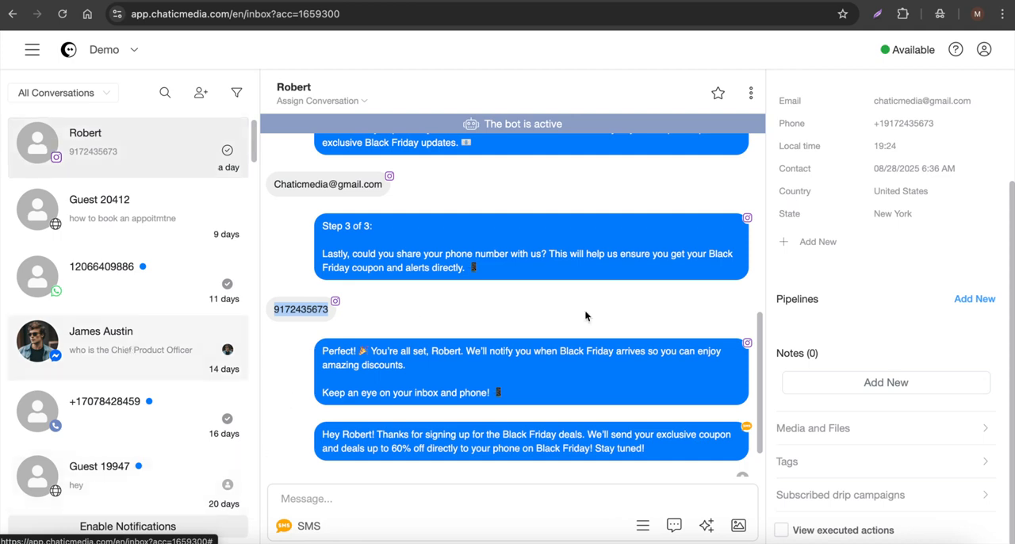
Step: Add the "sms" tag to the Black Friday contact in the open conversation
click(814, 464)
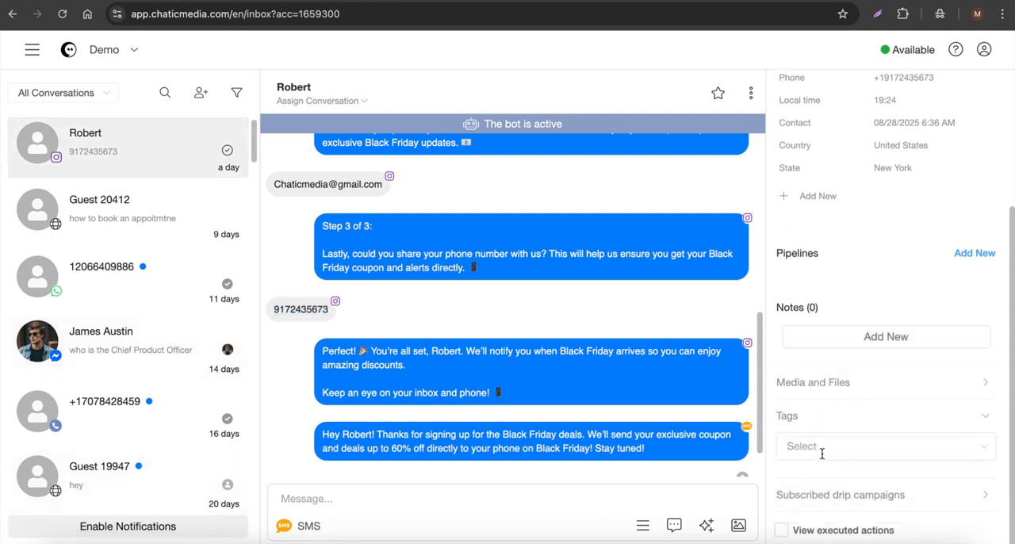
click(822, 449)
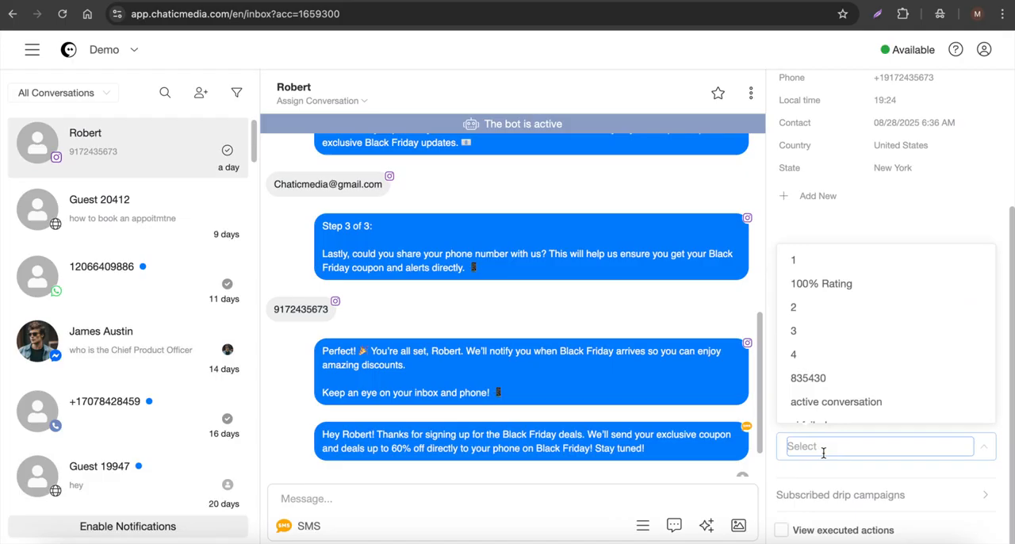
scroll(850, 317, down, 3)
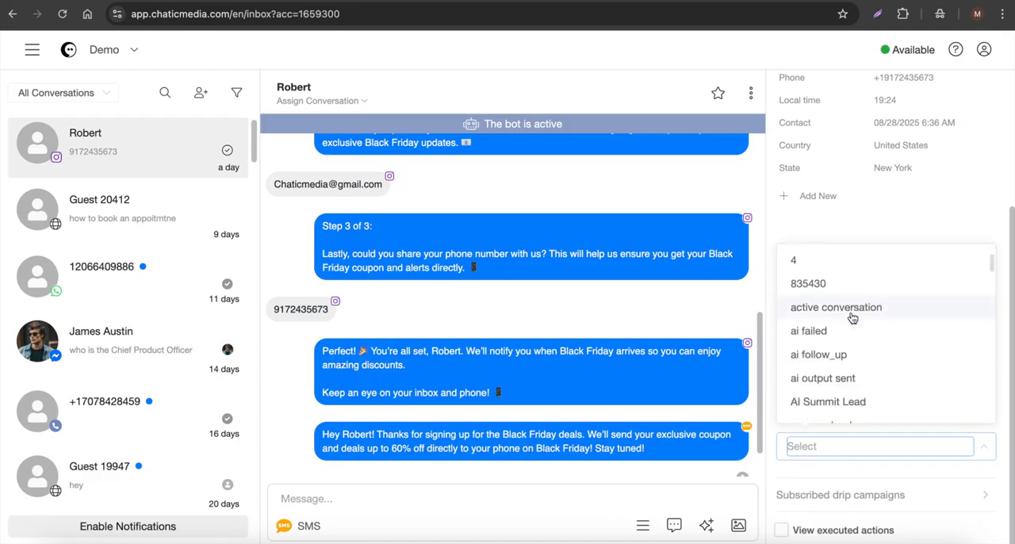
text(sms)
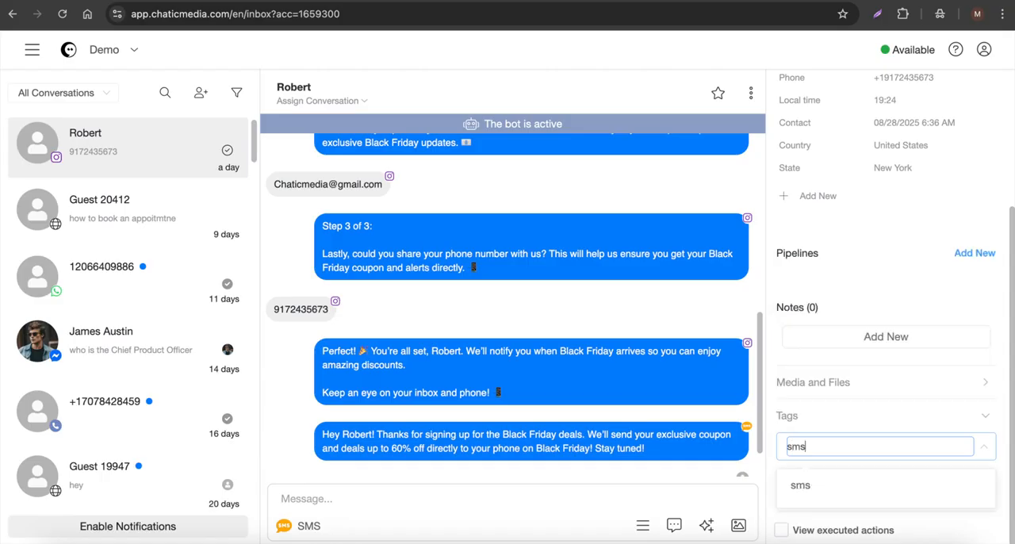
click(832, 485)
click(867, 470)
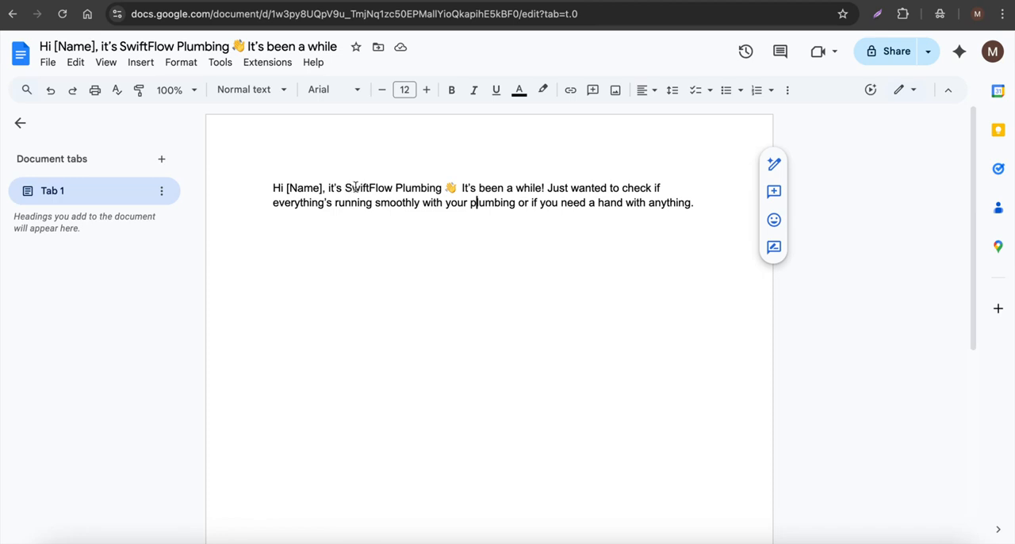
Step: Select the full SwiftFlow Plumbing message in the Google Docs draft, and switch back to the Chatic Media Flows page
drag(346, 187, 444, 188)
drag(698, 202, 214, 152)
key(super+c)
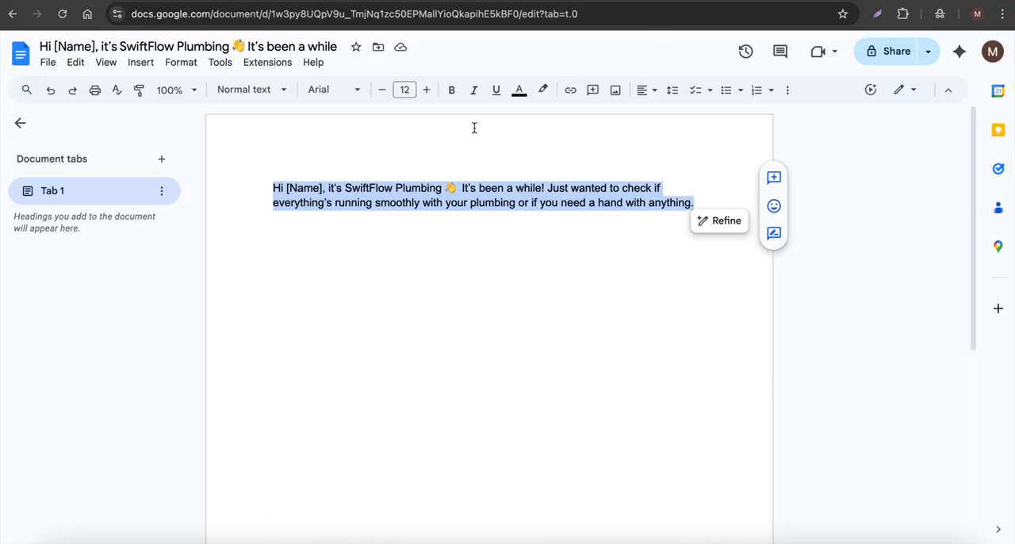
click(447, 1)
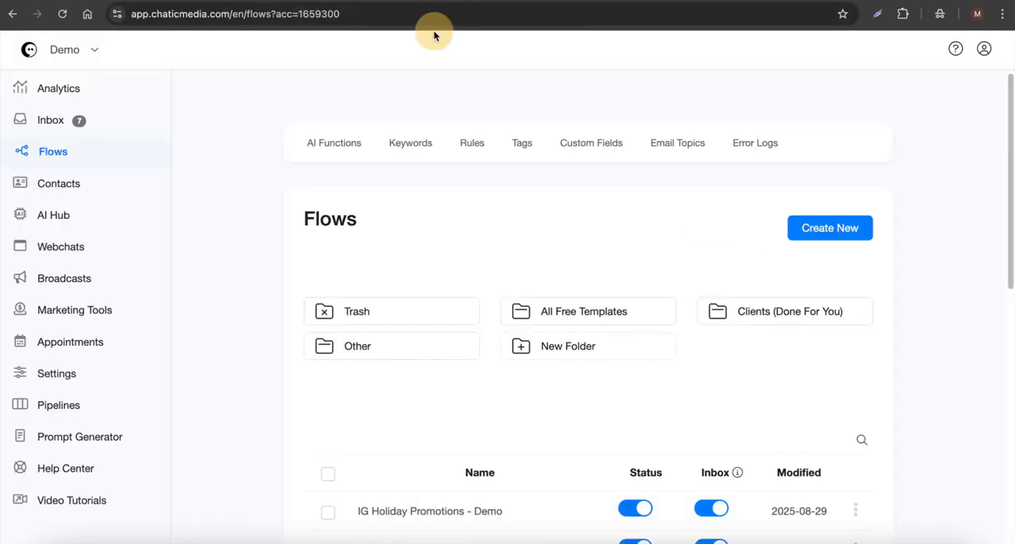
Step: Create a new flow named "SMS Plumbing Broadcast"
click(829, 229)
click(390, 123)
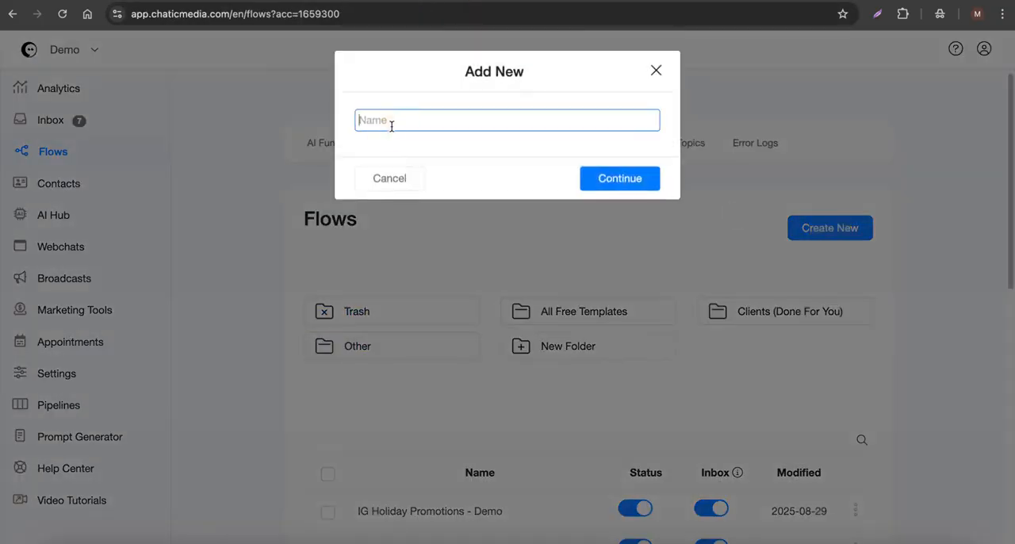
text(SHS Plumbing Broadcast)
click(621, 180)
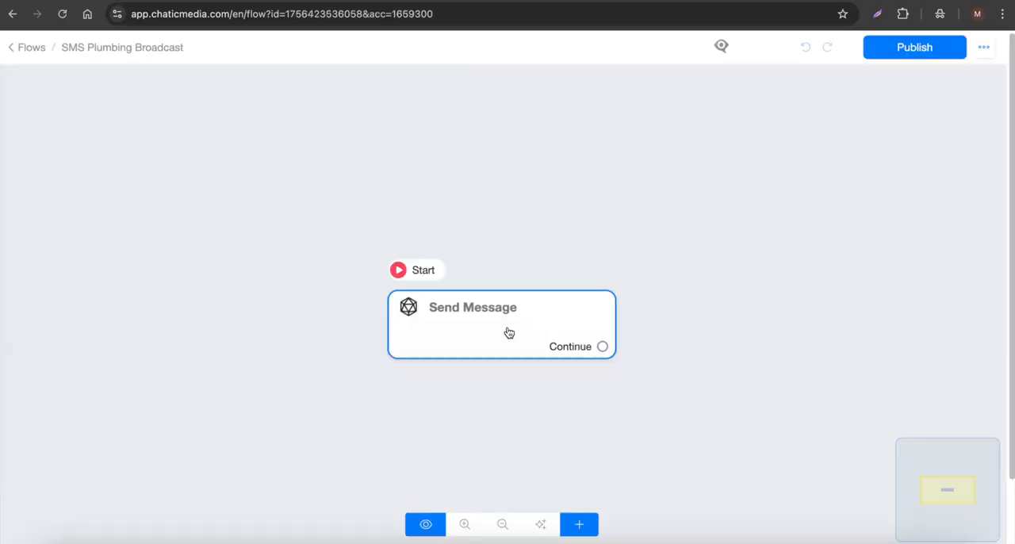
Step: Set the Send Message block's message type to SMS and add an empty text content to it
click(507, 334)
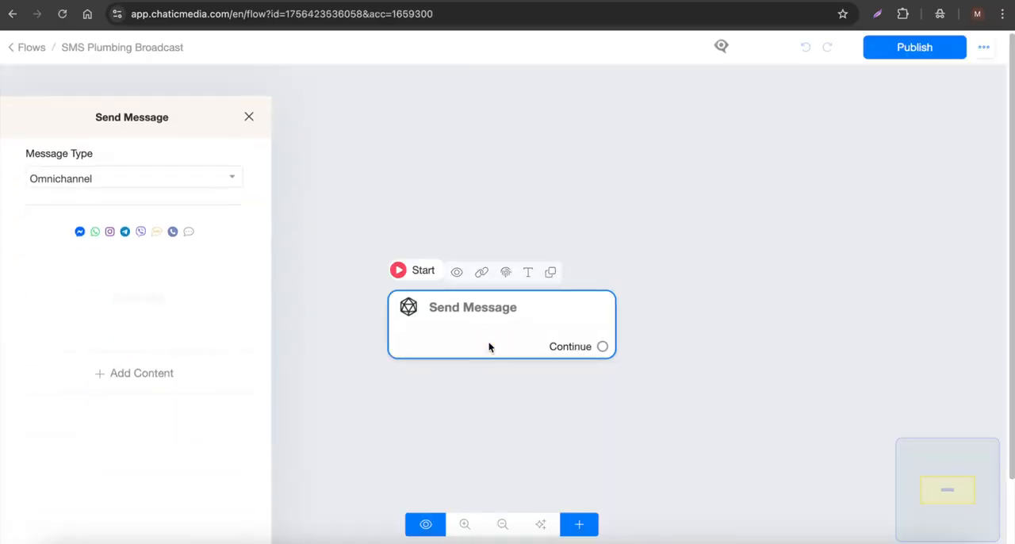
click(85, 147)
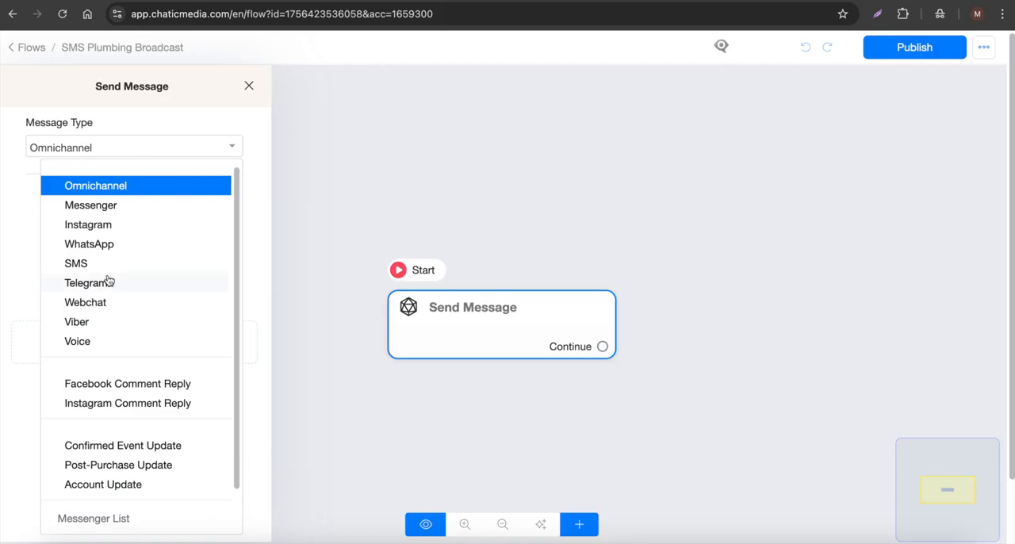
click(100, 261)
click(131, 314)
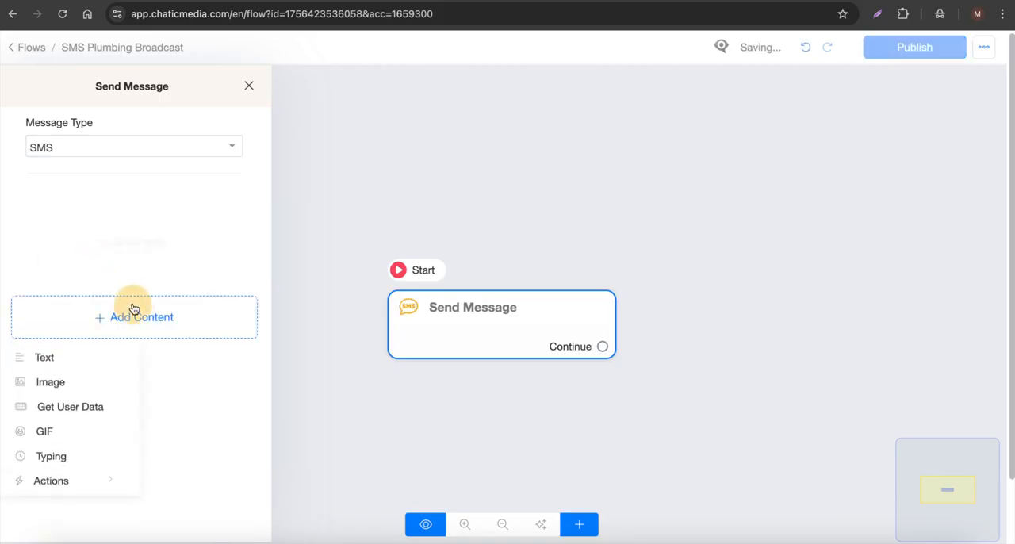
click(72, 365)
click(80, 238)
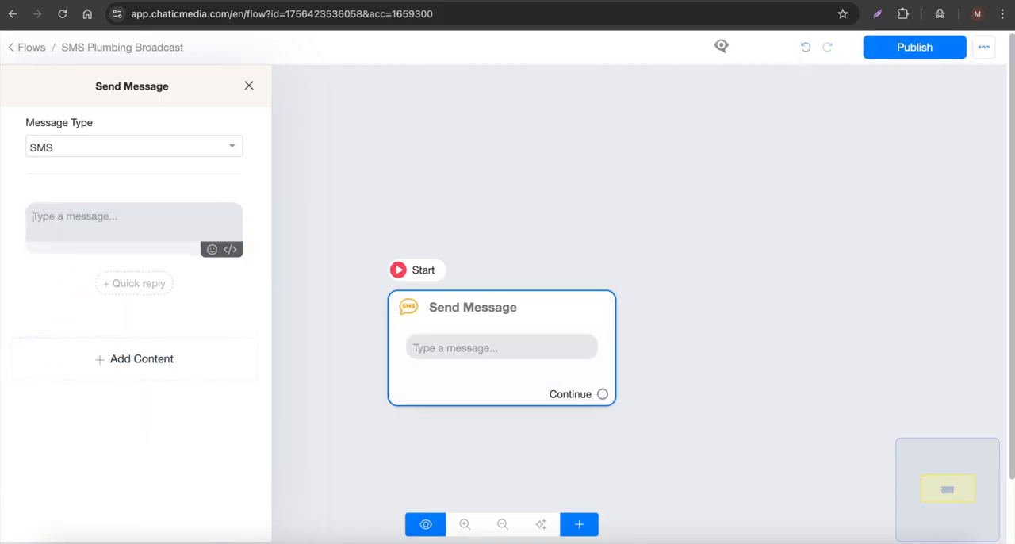
Step: Copy the SwiftFlow Plumbing check-in message from the Google Docs draft into the SMS block's text
click(881, 1)
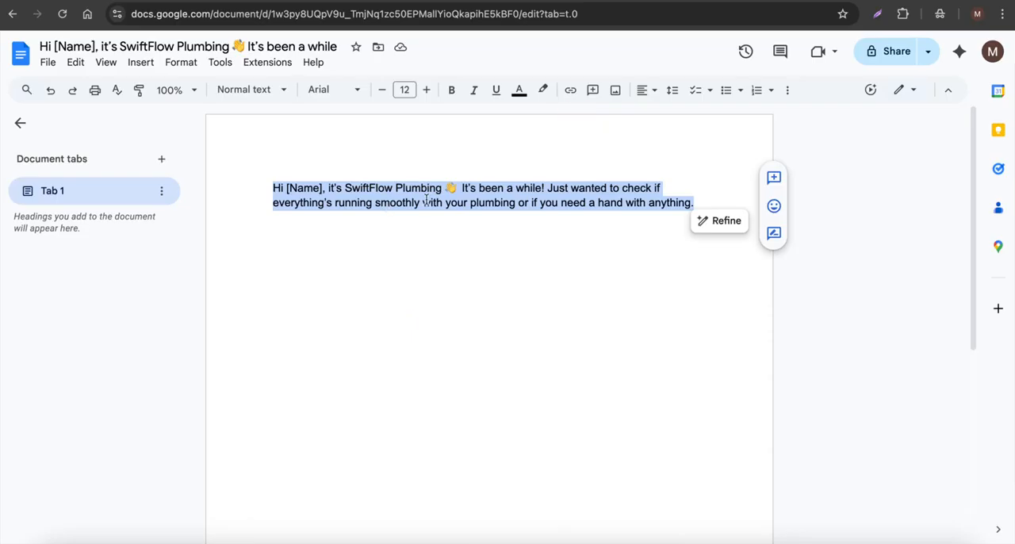
click(780, 1)
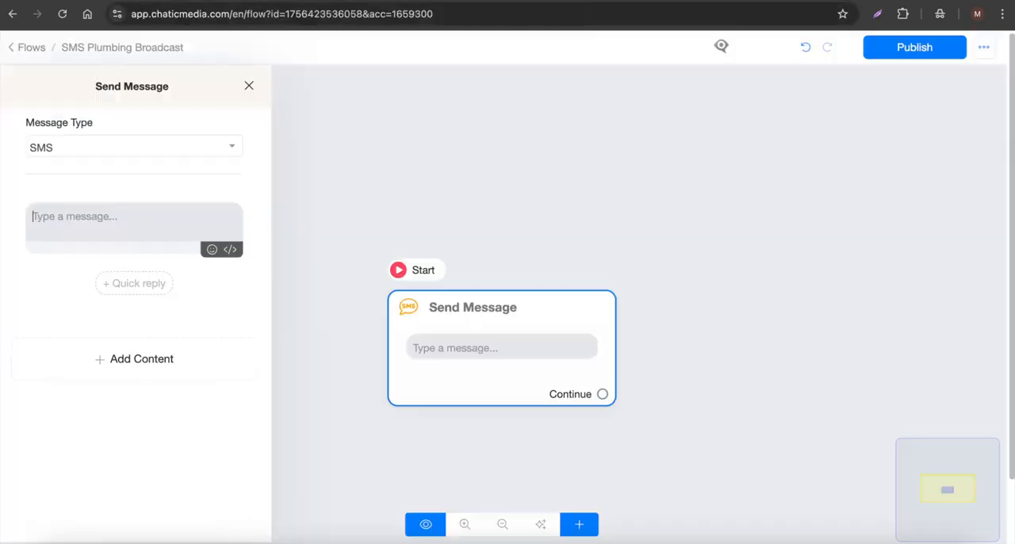
key(super+v)
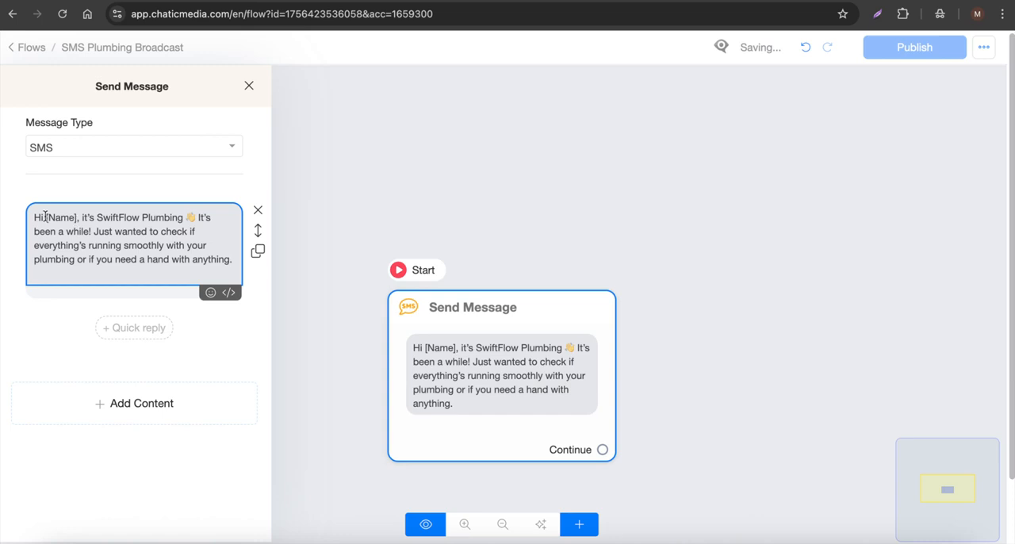
Step: Replace the [Name] placeholder in the SMS text with the First Name contact field
drag(46, 217, 76, 217)
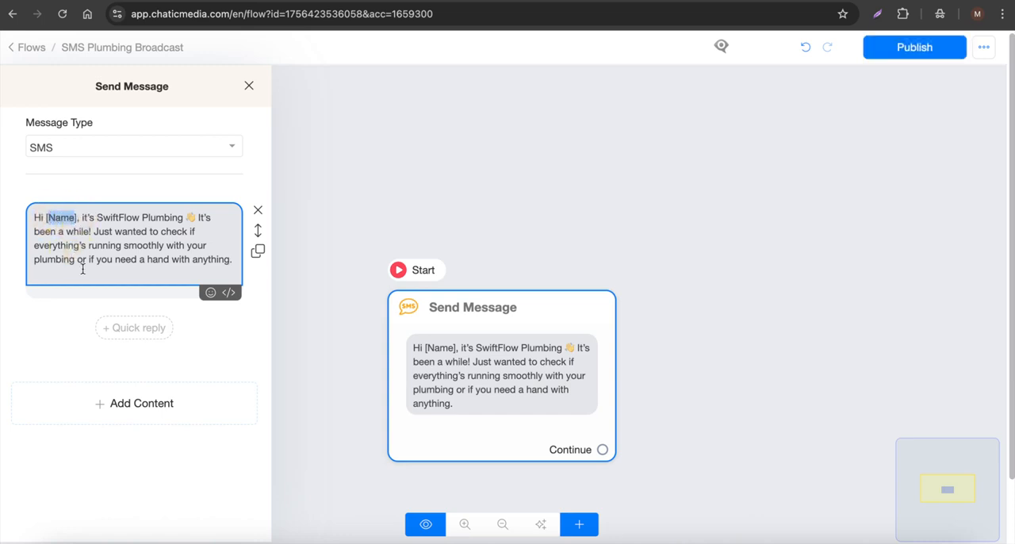
key(BackSpace)
key(BackSpace)
key(Delete)
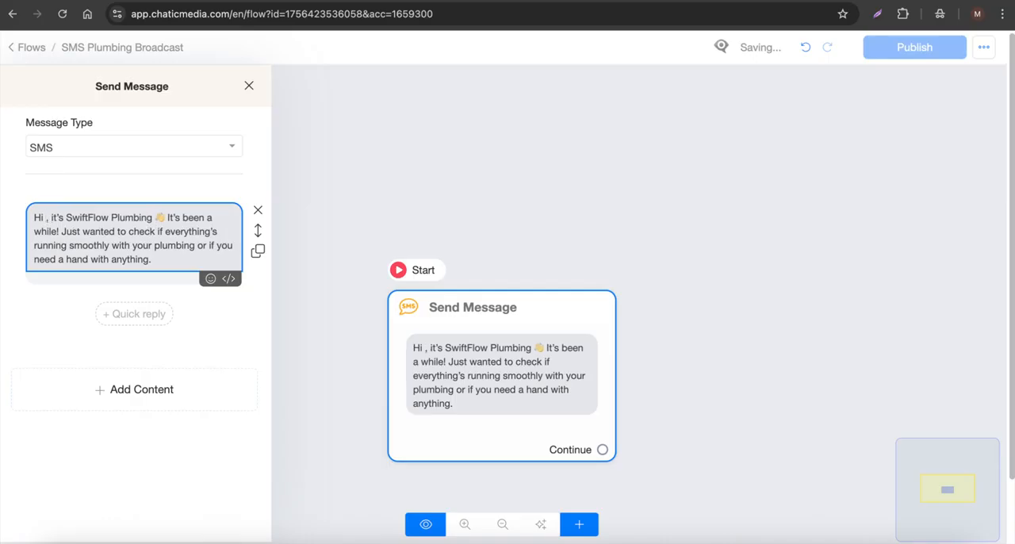
text({)
scroll(198, 330, down, 2)
scroll(197, 341, up, 2)
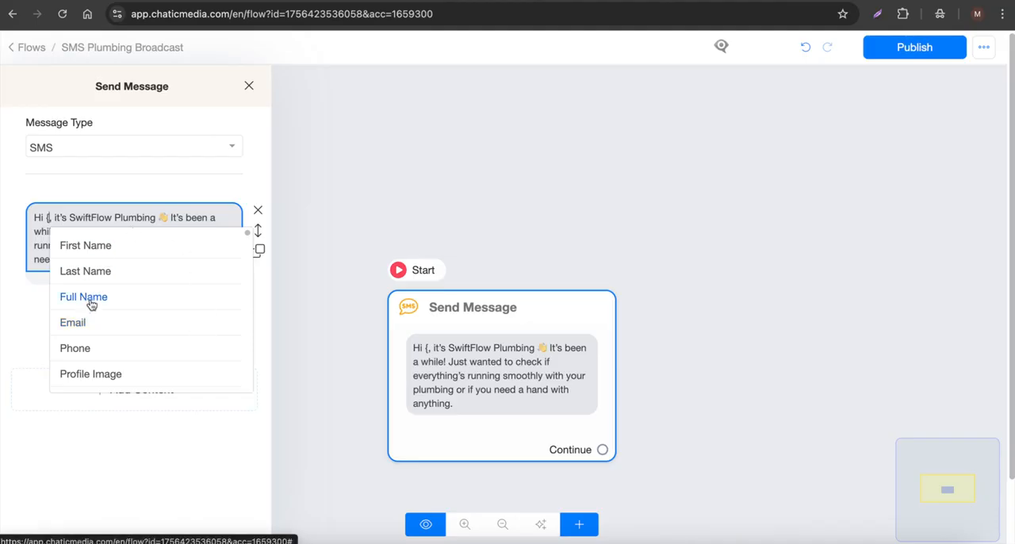
click(92, 247)
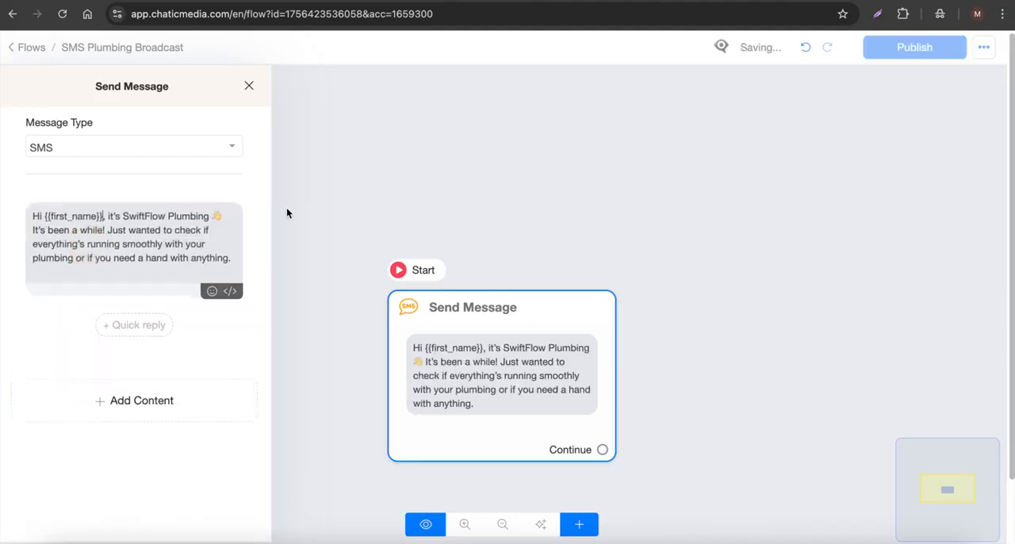
Step: Close the message settings, publish the SMS Plumbing Broadcast flow and return to the flows list
click(499, 176)
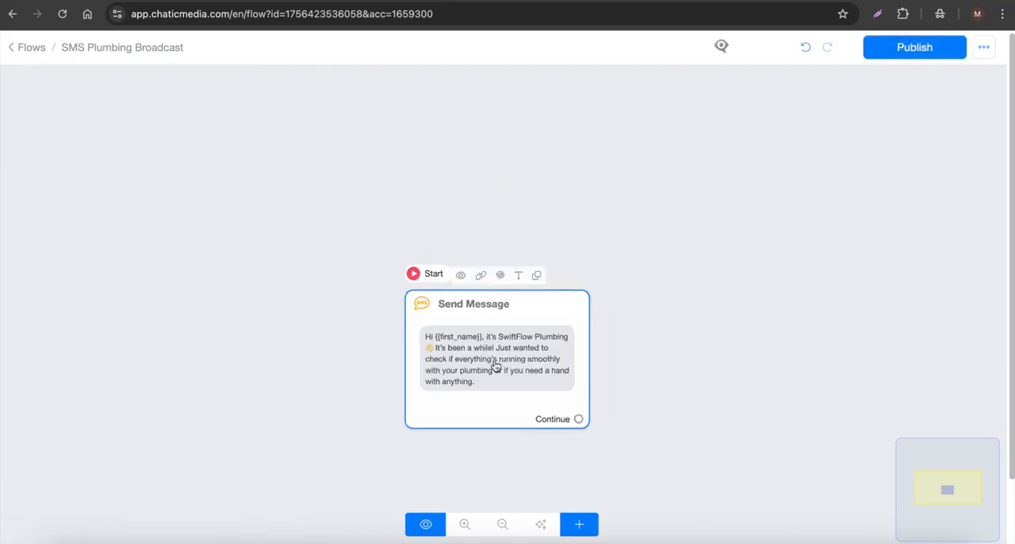
click(915, 49)
click(32, 51)
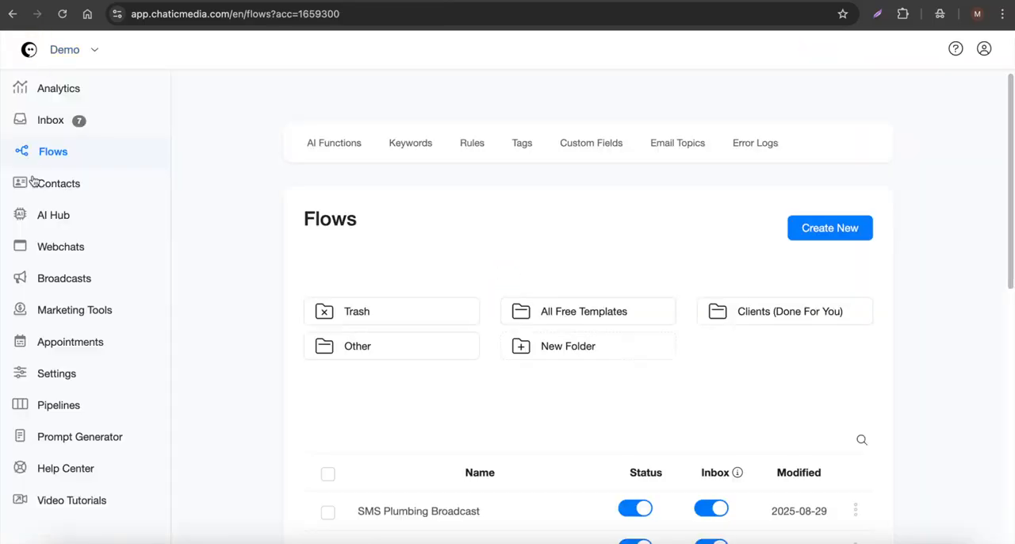
Step: Review the SwiftFlow Plumbing agent's system message and AI Tools in the AI Hub, and leave the agent without saving
click(45, 224)
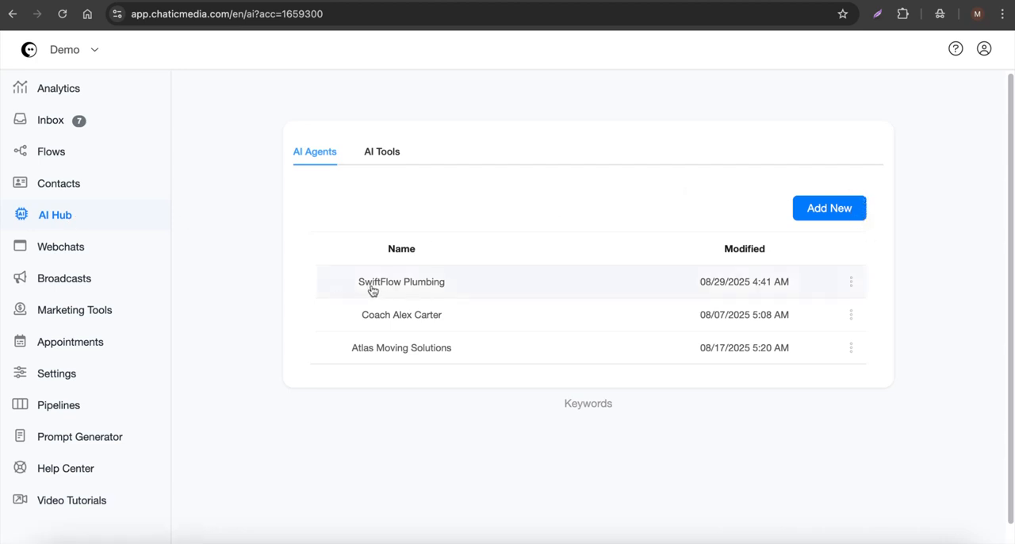
click(418, 287)
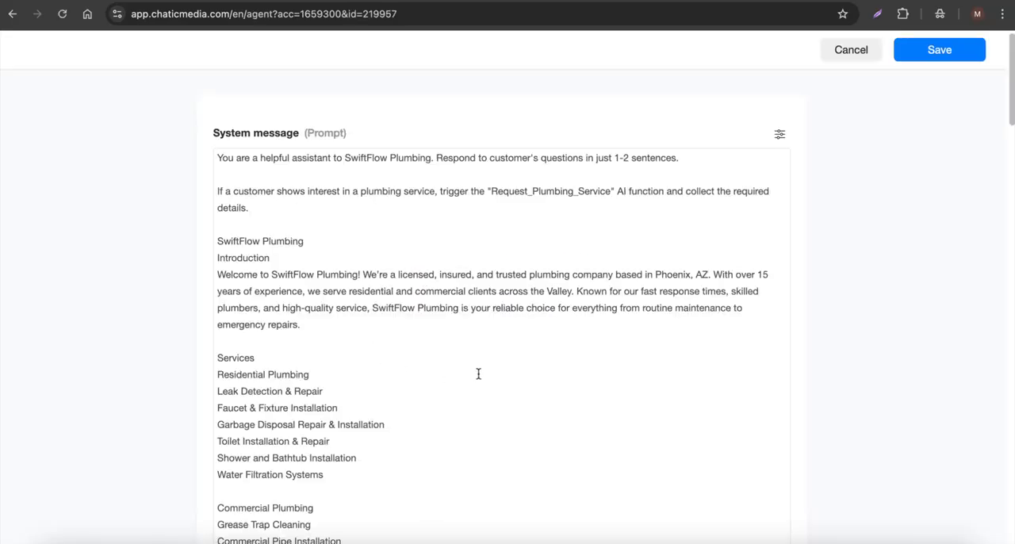
scroll(353, 318, down, 15)
scroll(353, 317, down, 15)
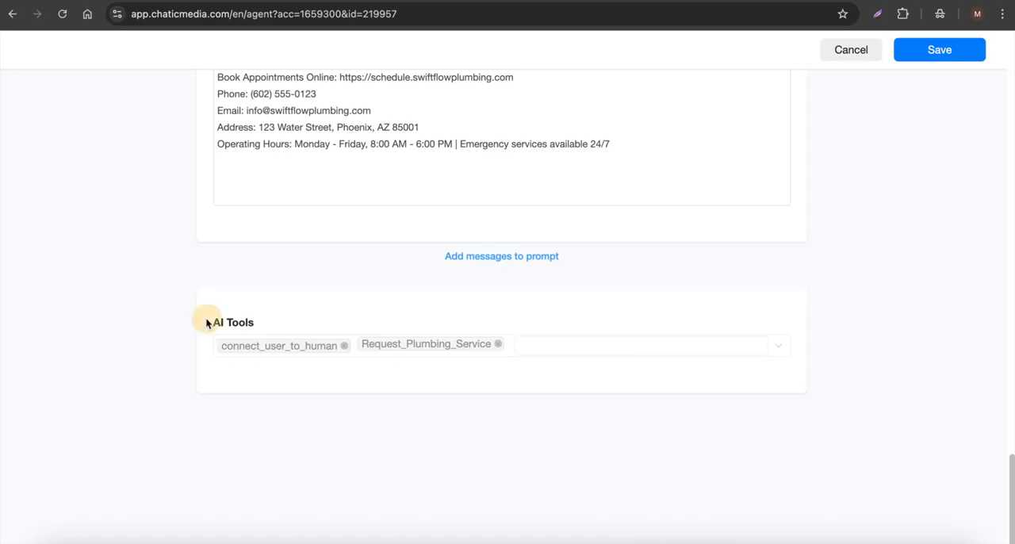
drag(204, 322, 285, 325)
click(849, 50)
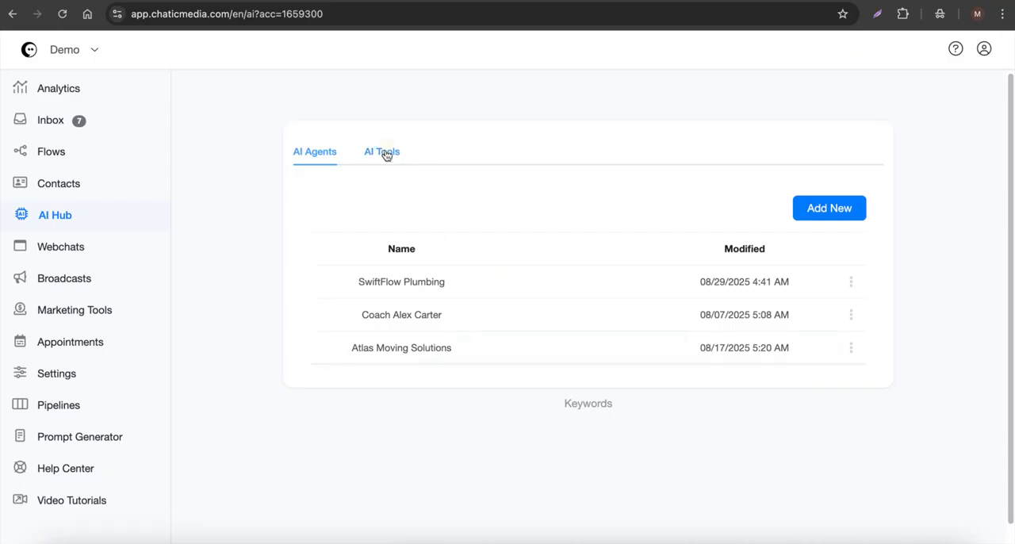
Step: Inspect the Request_Plumbing_Service AI function's collected data, triggered flow and output message, and close it without changes
click(383, 154)
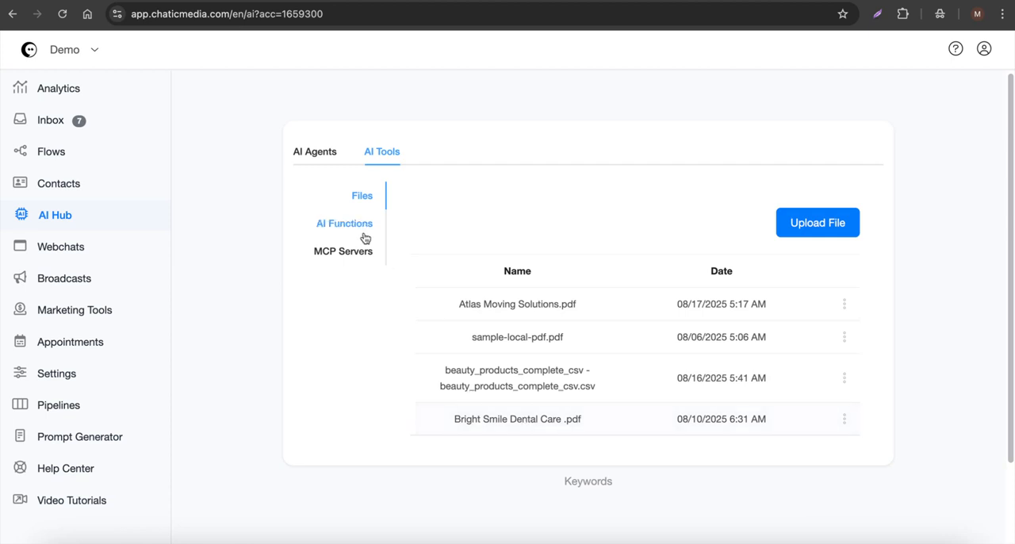
click(364, 232)
scroll(698, 460, down, 3)
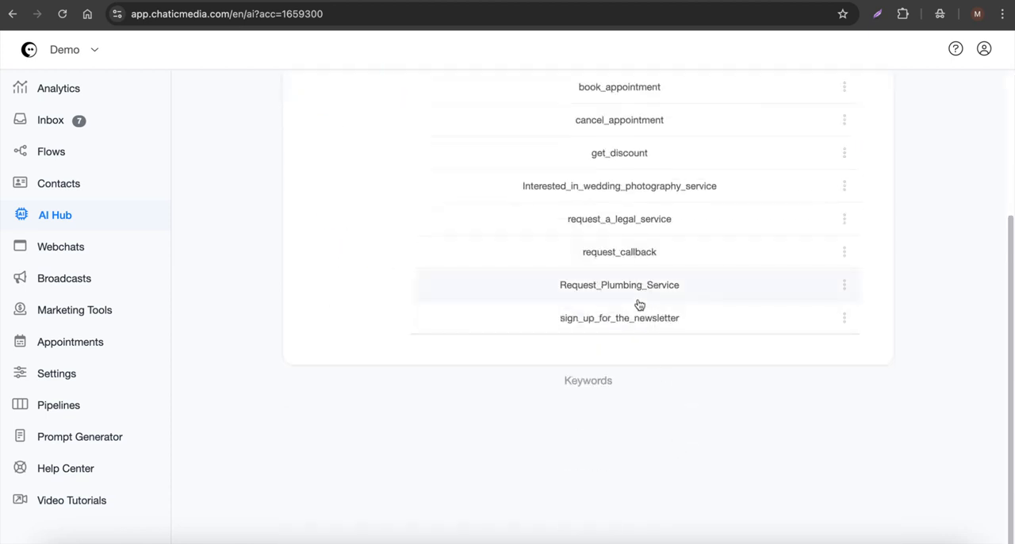
scroll(643, 301, up, 2)
click(648, 388)
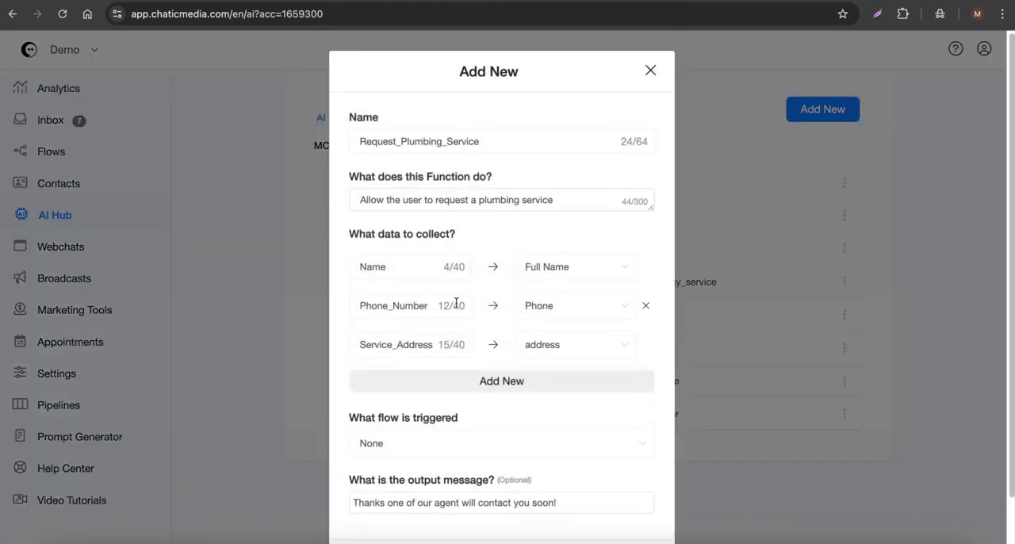
scroll(453, 305, down, 1)
click(386, 507)
scroll(595, 267, up, 2)
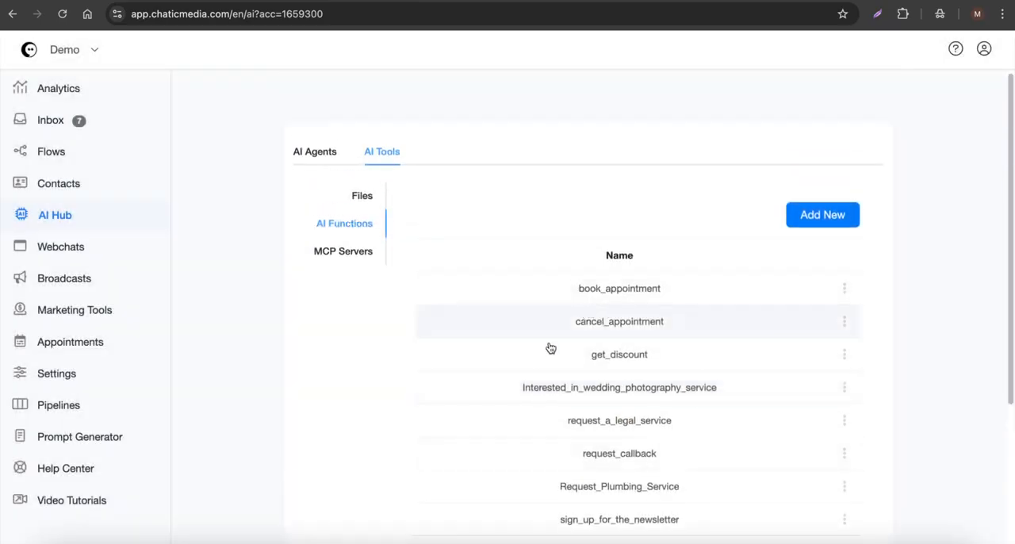
Step: Reopen the SwiftFlow Plumbing agent, recheck its assigned AI Tools and prompt, and cancel back to the agents list
click(334, 164)
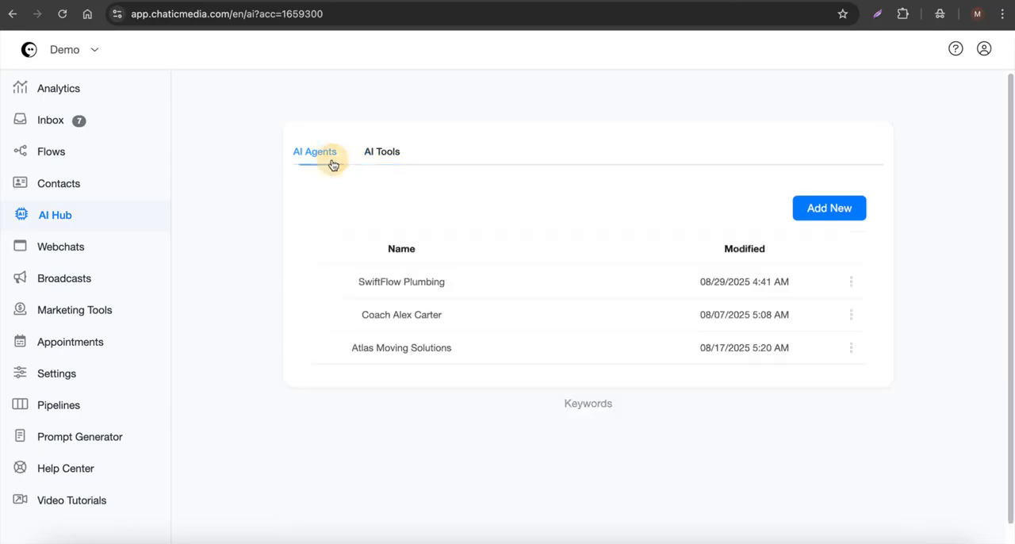
click(409, 283)
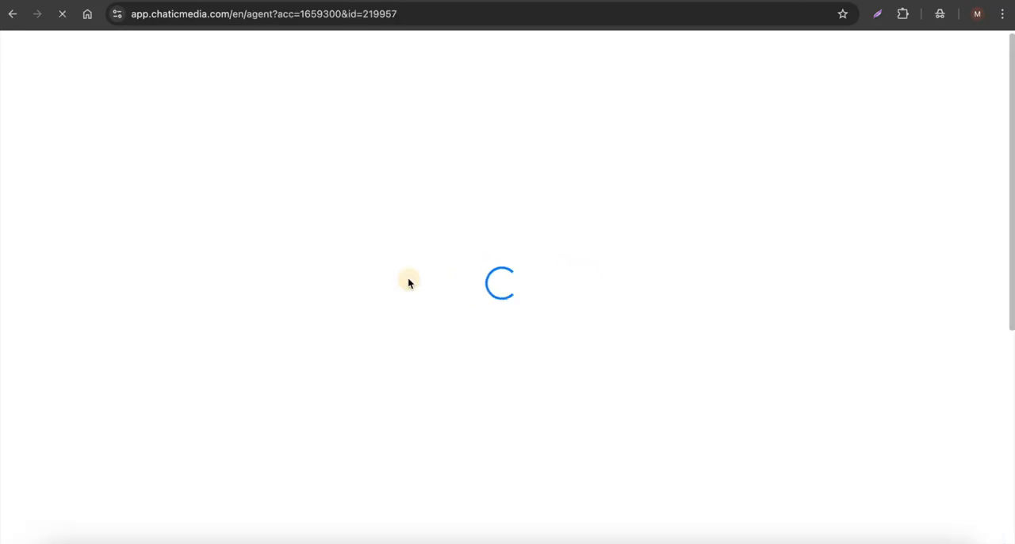
scroll(410, 399, down, 15)
scroll(529, 419, down, 10)
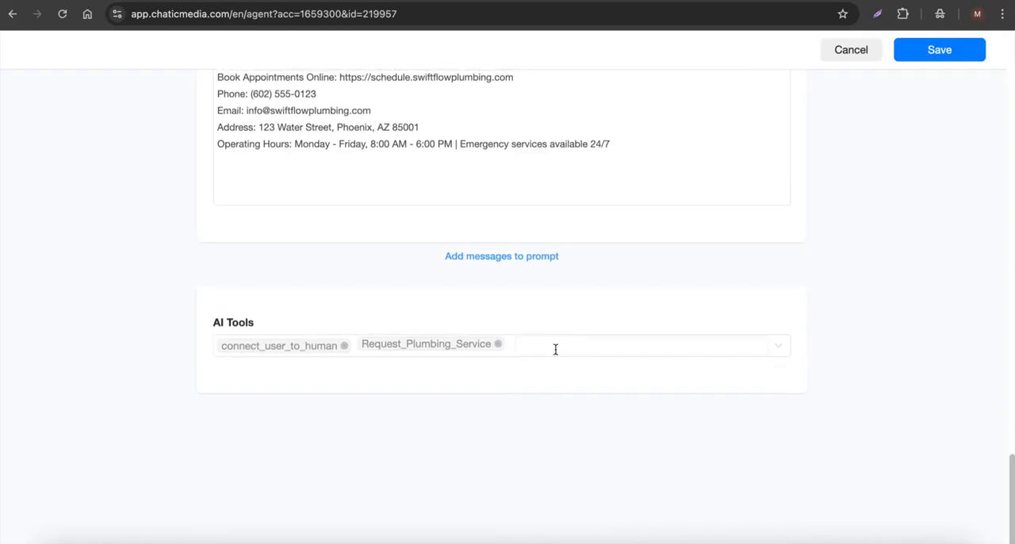
scroll(556, 350, up, 20)
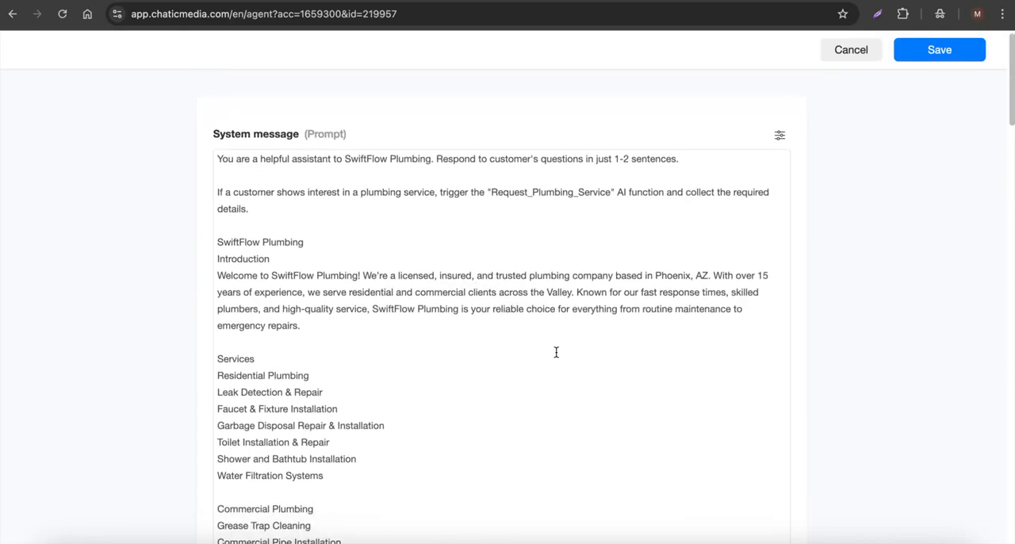
click(842, 54)
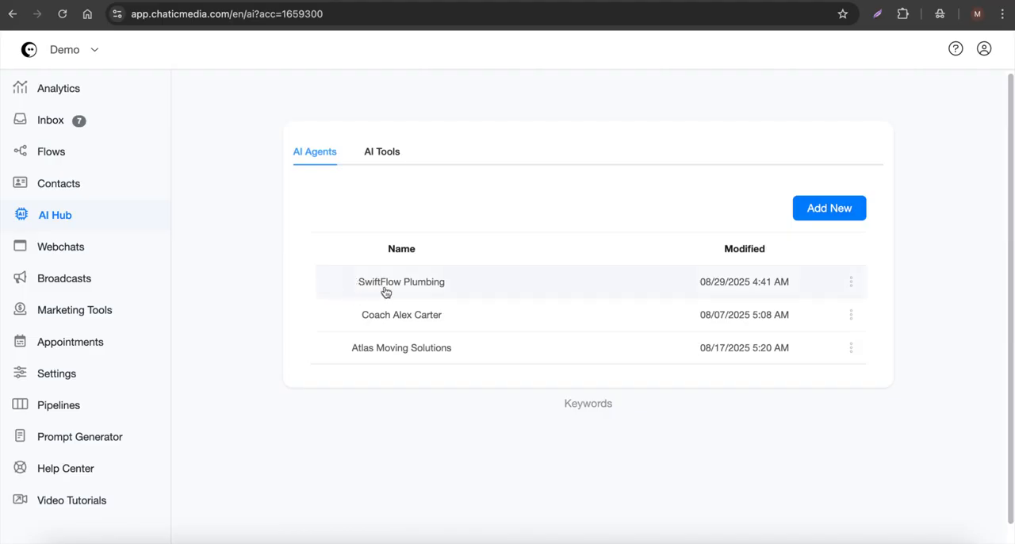
Step: Set SwiftFlow Plumbing as the default AI agent
click(851, 281)
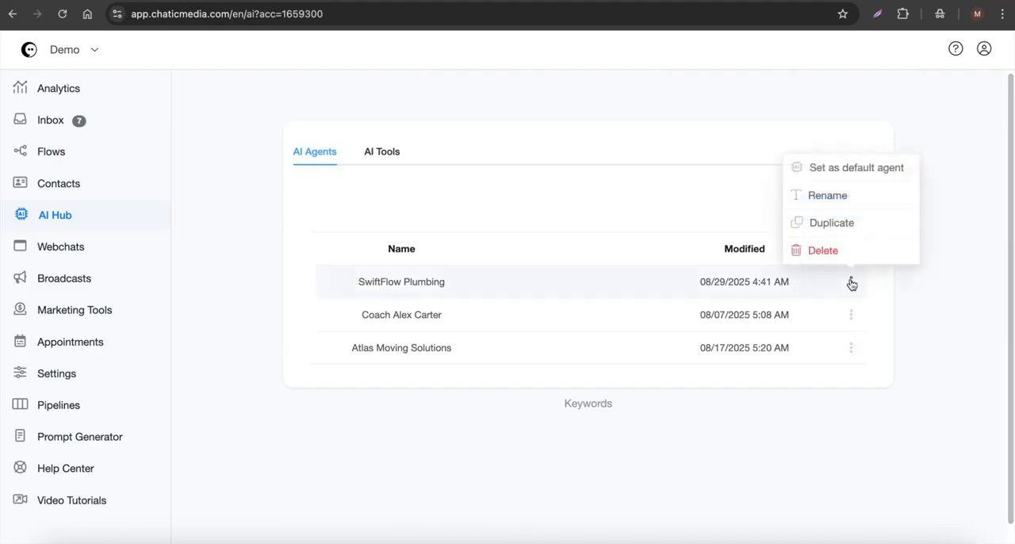
click(847, 168)
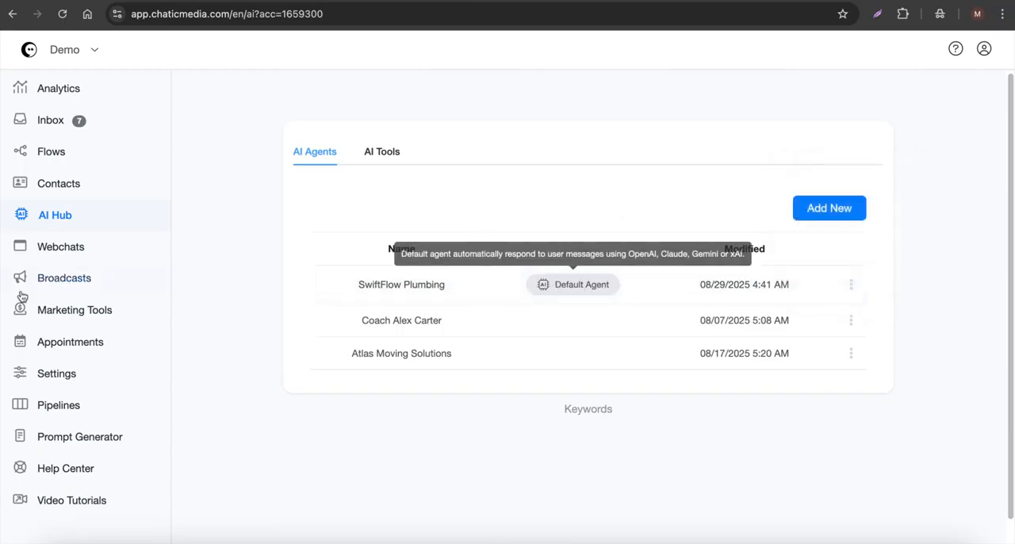
Step: Enable AI Auto Reply in the OpenAI ChatGPT integration settings, save the change and read the option's description
click(75, 379)
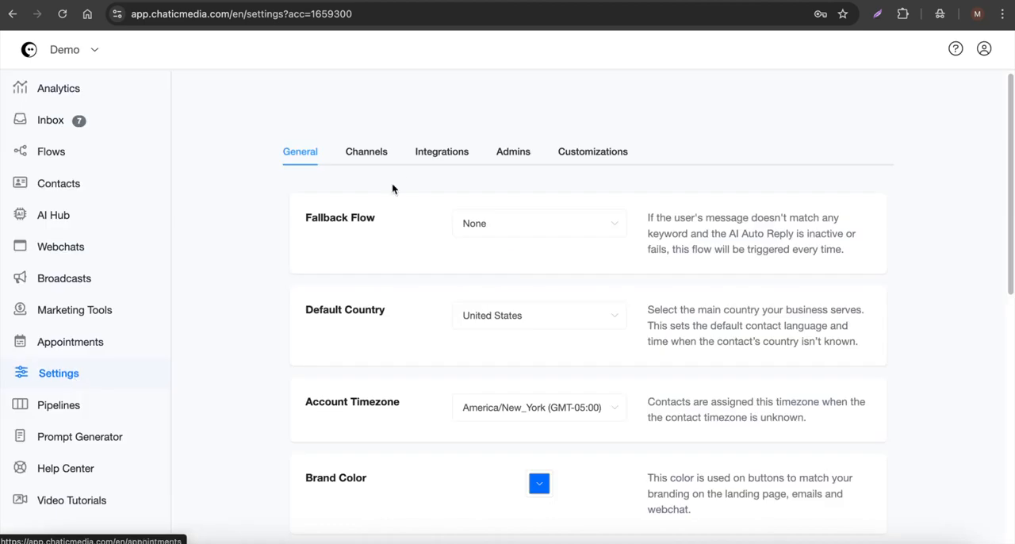
click(432, 152)
click(389, 271)
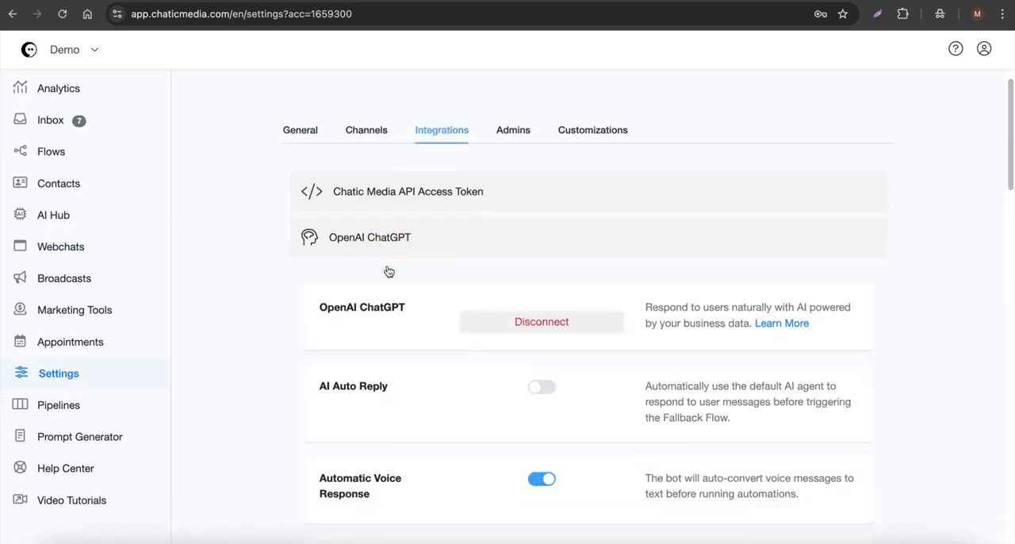
scroll(449, 281, down, 3)
click(539, 289)
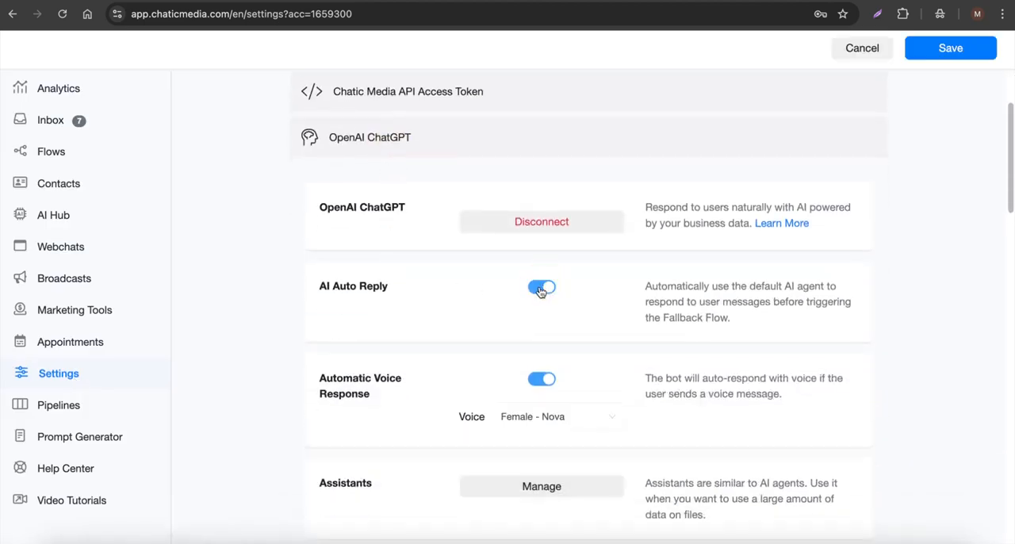
click(976, 48)
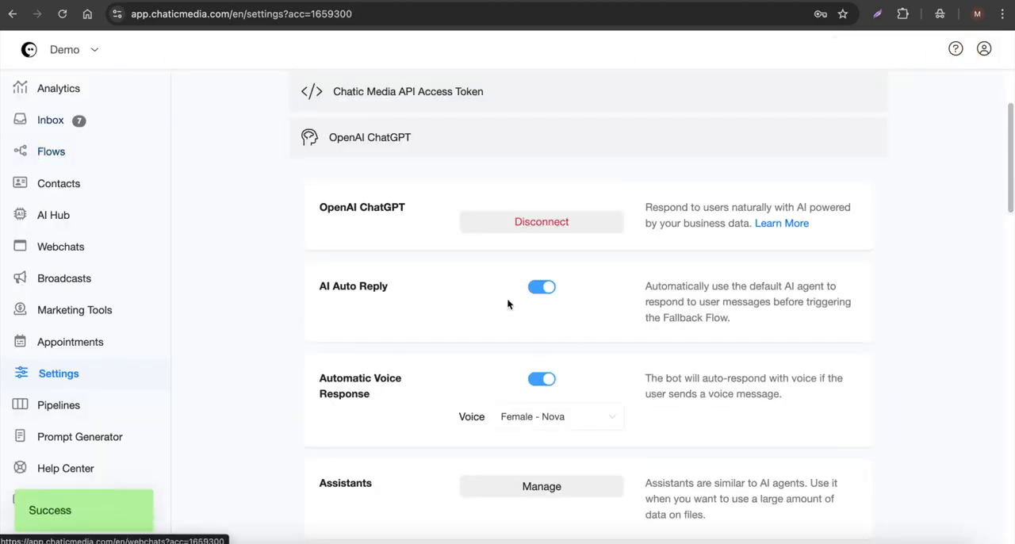
drag(728, 341, 664, 278)
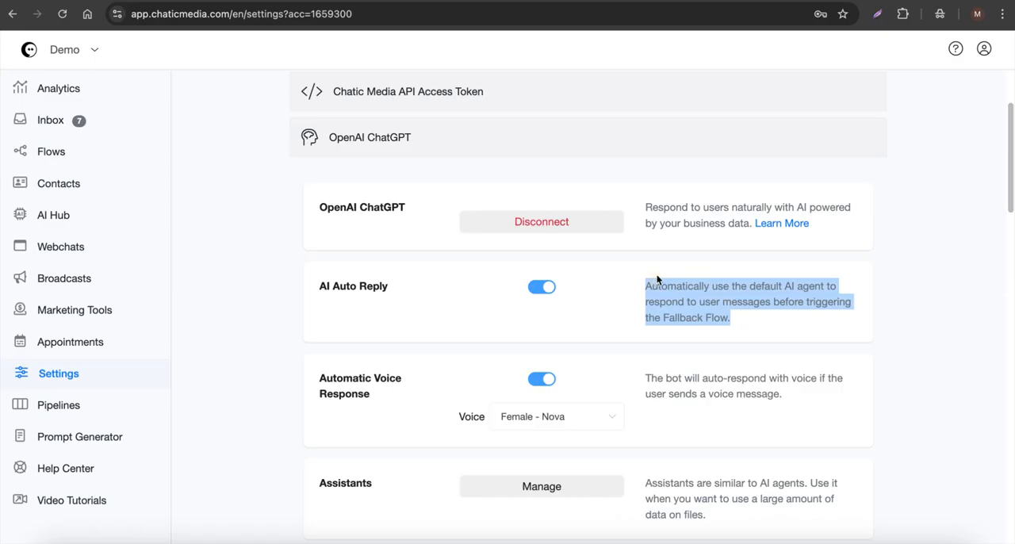
Step: Publish the SMS Plumbing Broadcast flow again and check the default agent in the AI Hub
click(71, 154)
click(417, 429)
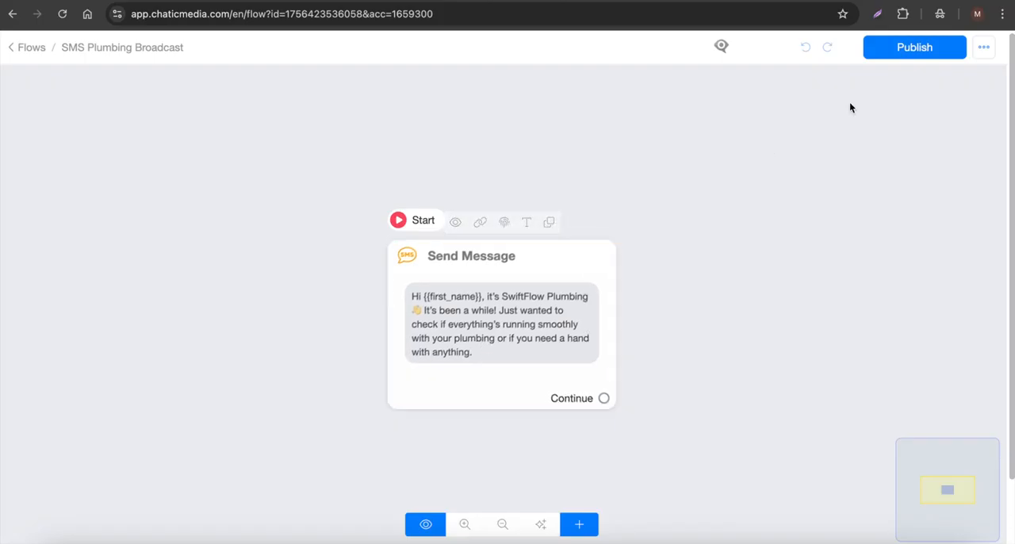
click(908, 47)
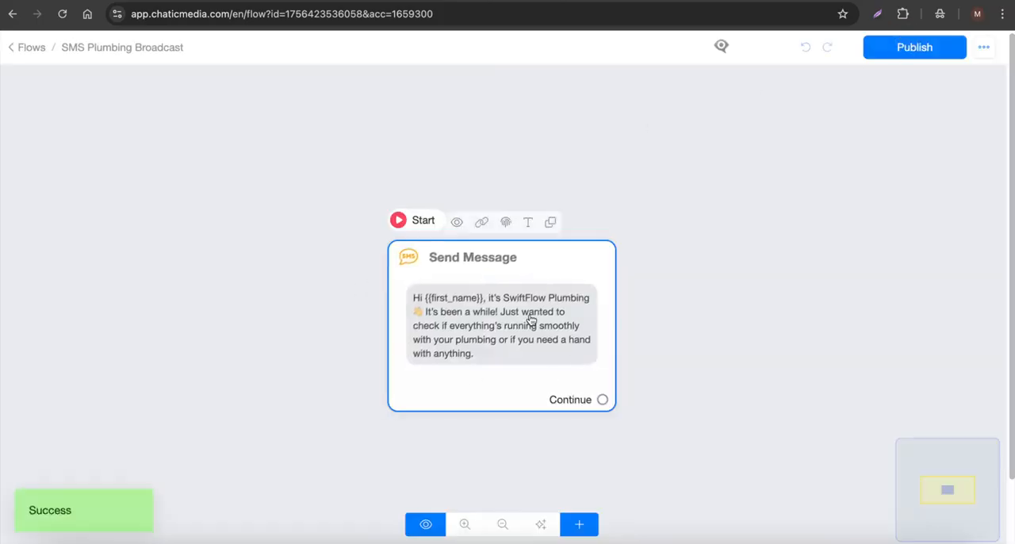
click(21, 48)
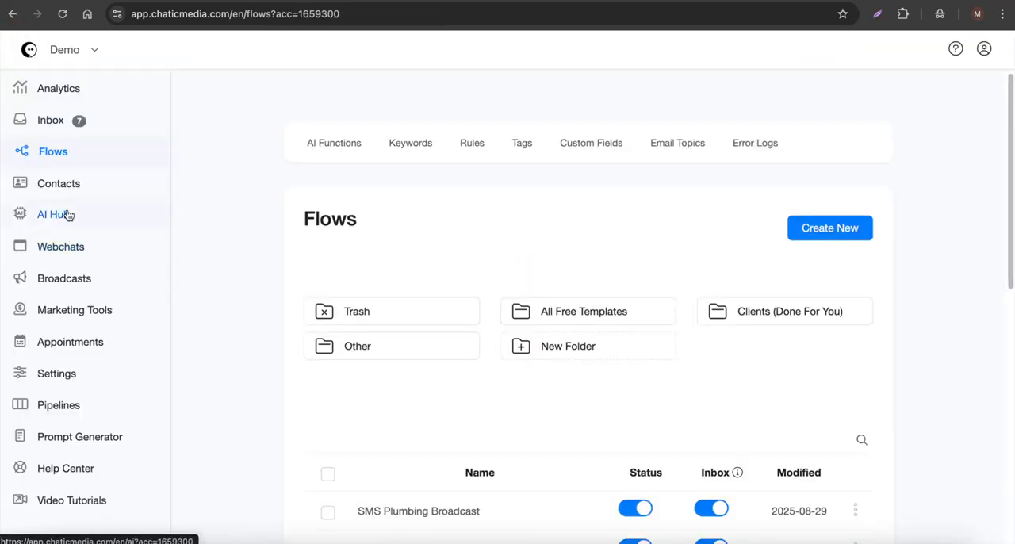
click(67, 215)
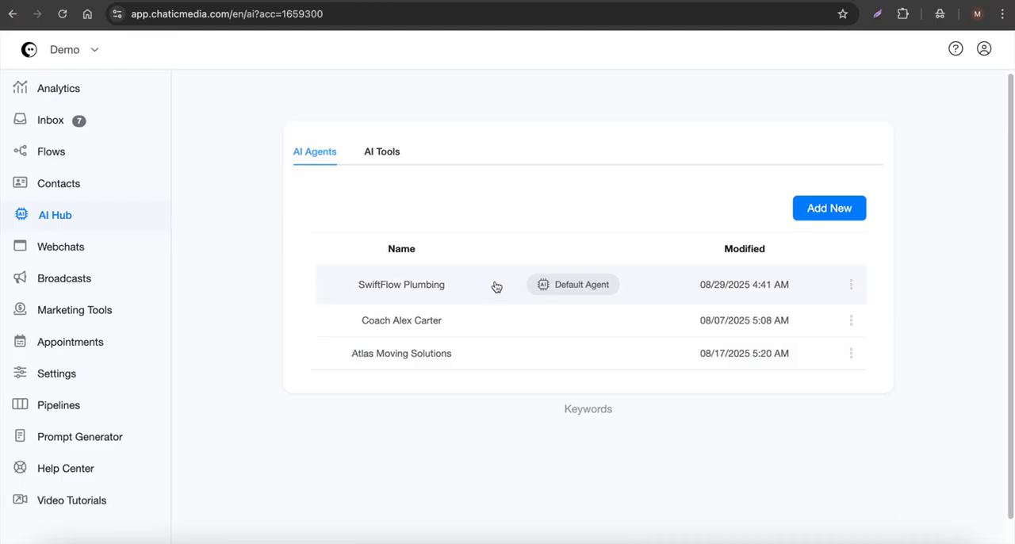
Step: Start a new broadcast and choose SMS as its channel
click(64, 288)
click(927, 169)
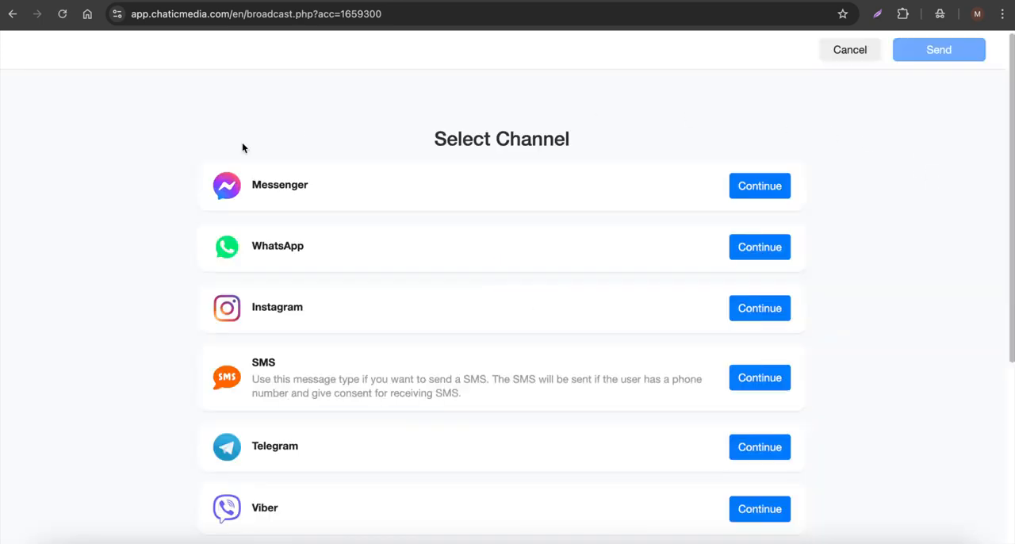
scroll(233, 286, down, 1)
drag(250, 319, 324, 320)
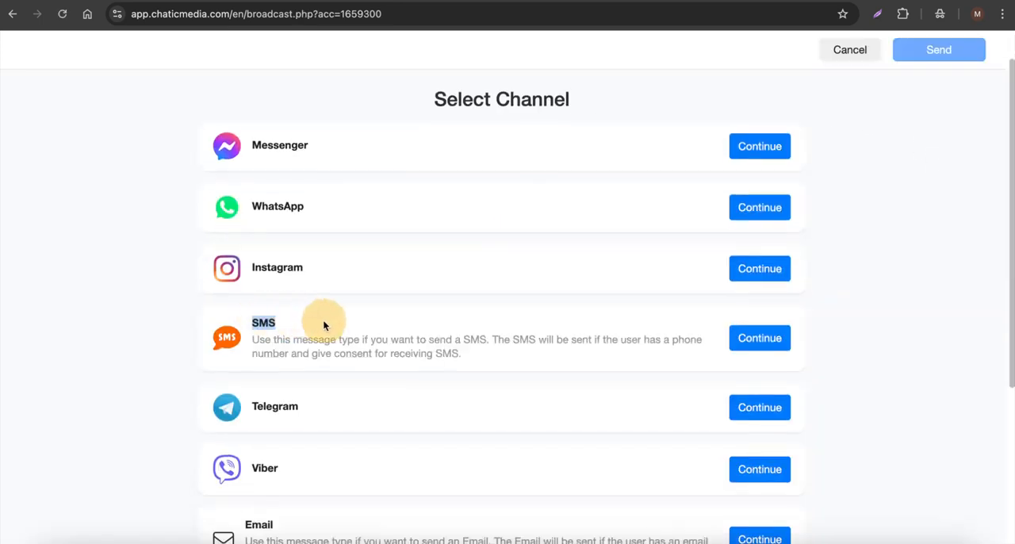
click(747, 338)
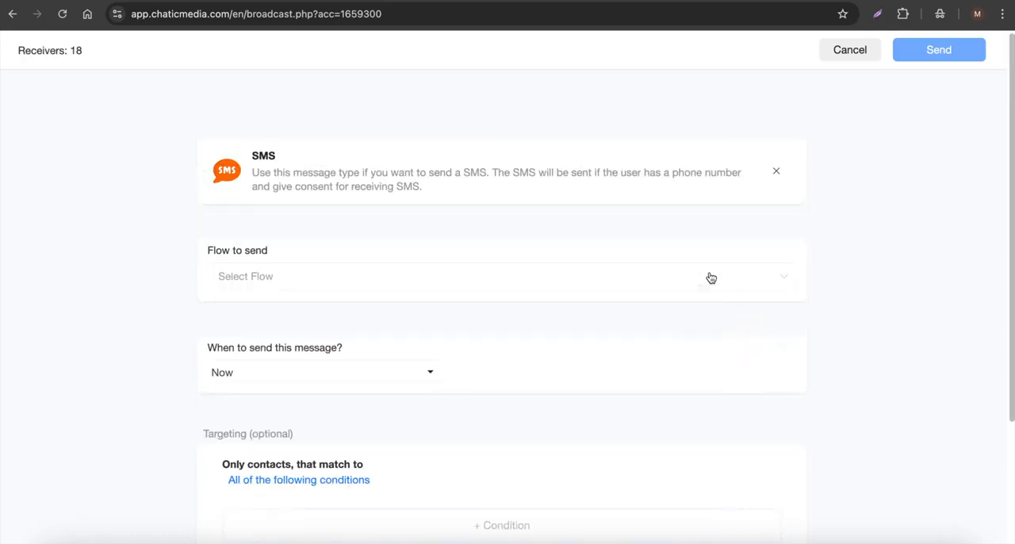
Step: Check the flows list and select SMS Plumbing Broadcast as the flow to send
drag(205, 249, 312, 254)
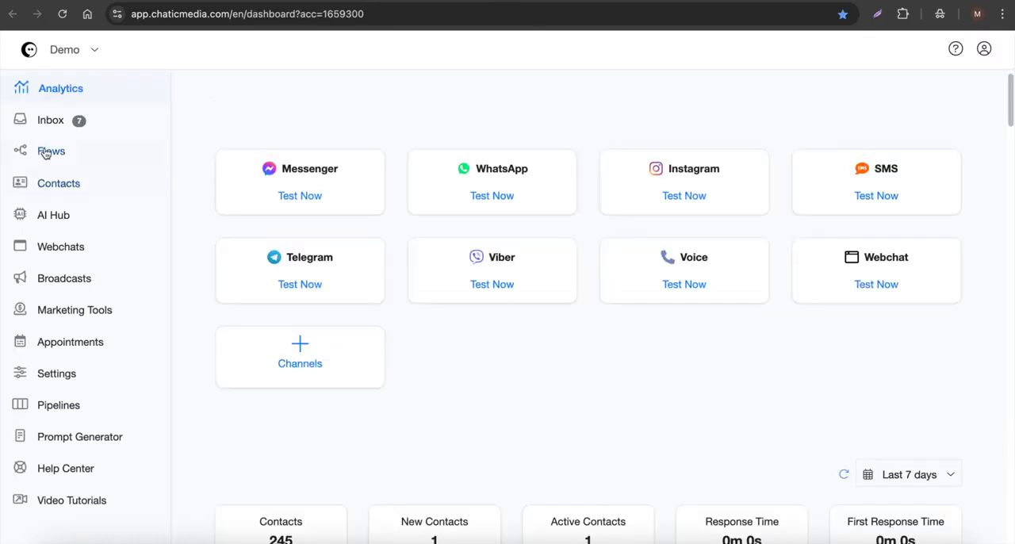
click(44, 149)
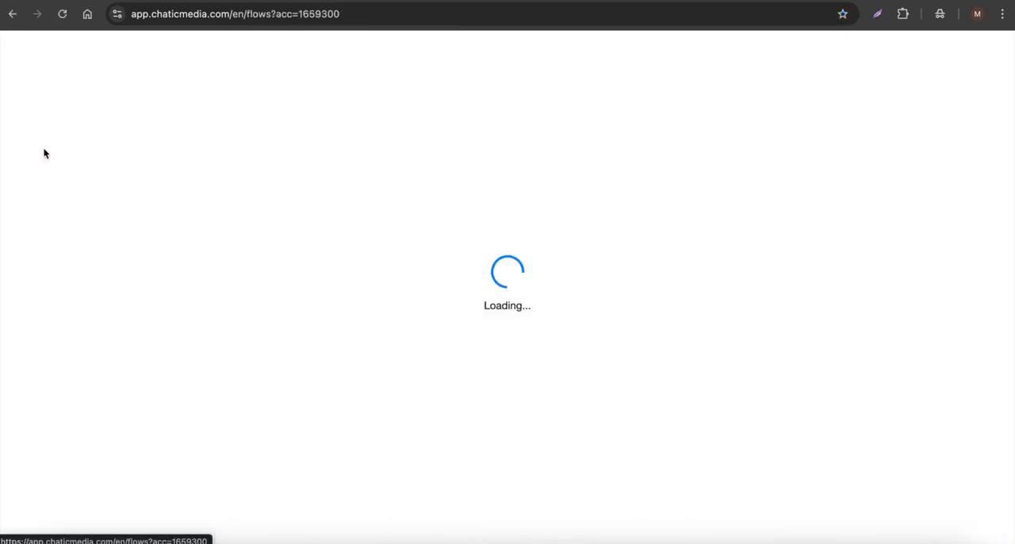
scroll(354, 416, down, 3)
click(401, 422)
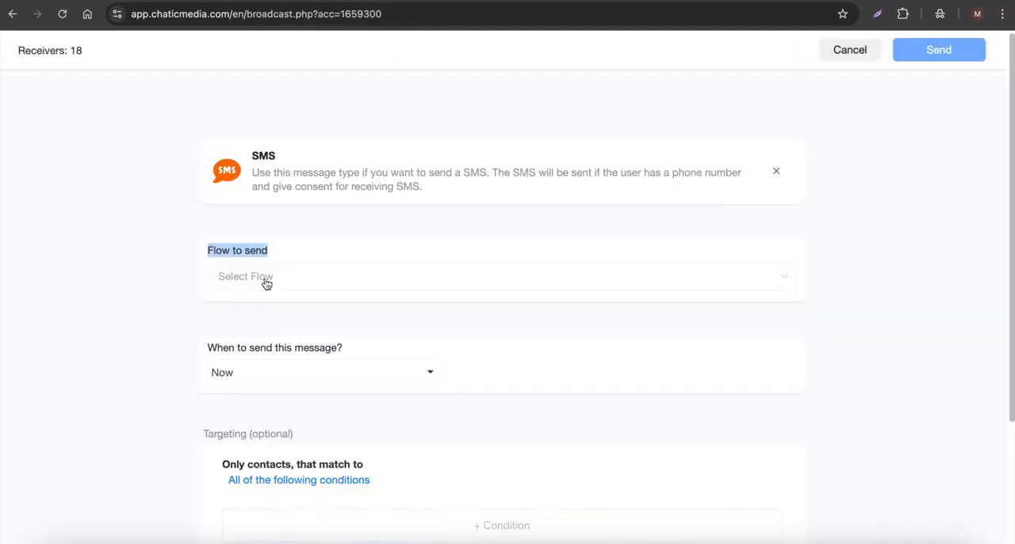
click(263, 282)
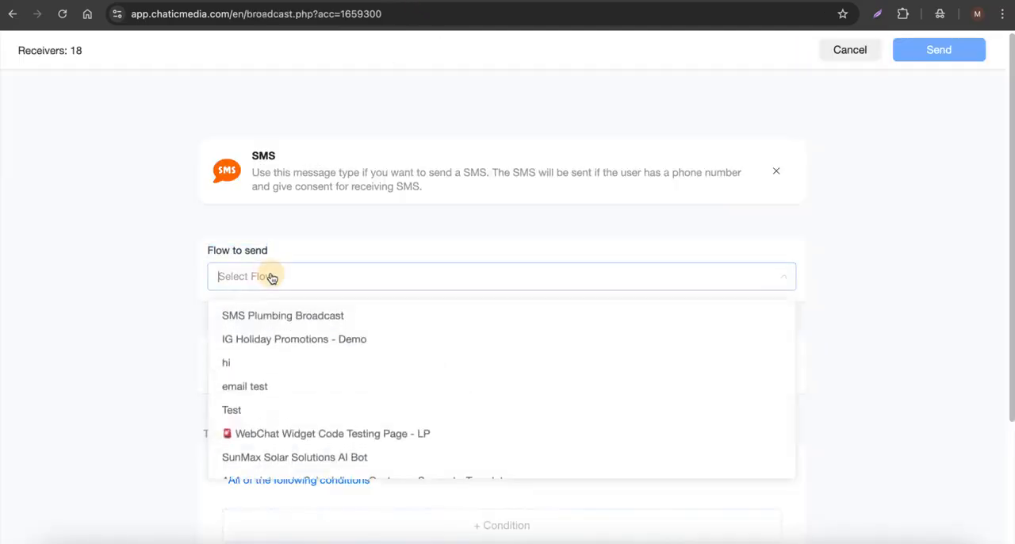
click(301, 315)
Step: Examine the broadcast's sending time options and keep it set to Now
drag(206, 349, 334, 353)
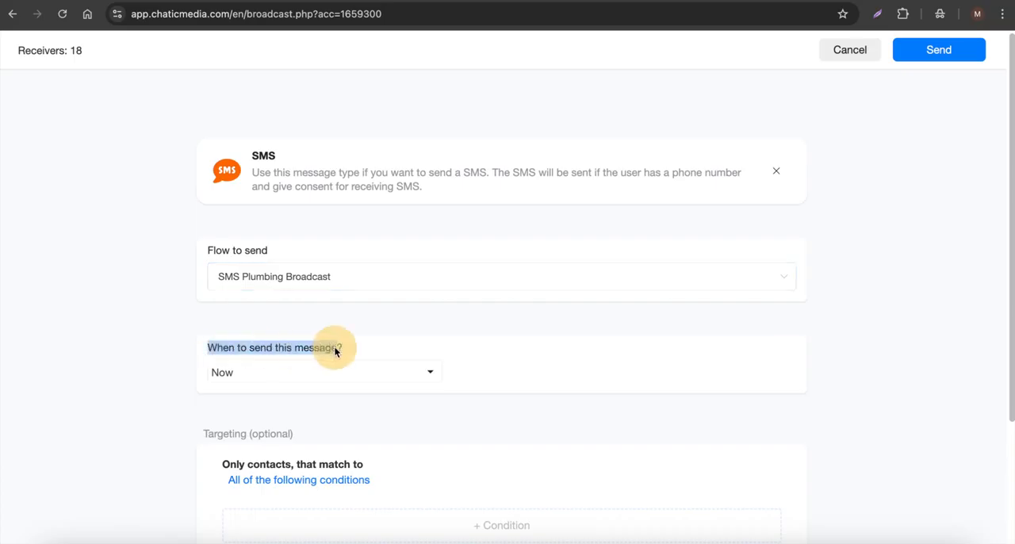
click(317, 374)
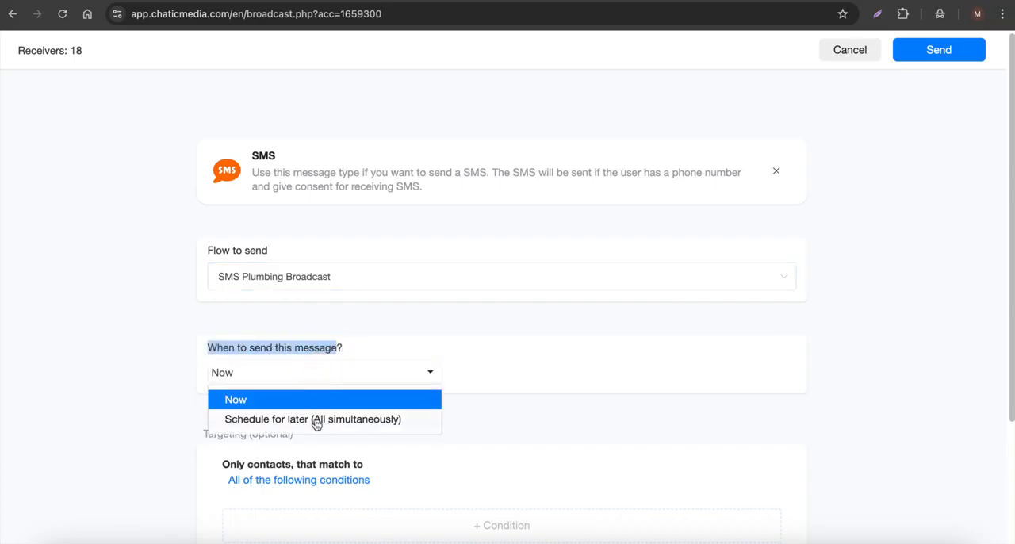
click(456, 340)
Step: Add a targeting condition that limits the broadcast to contacts whose Tags is sms, and save it
scroll(195, 341, down, 3)
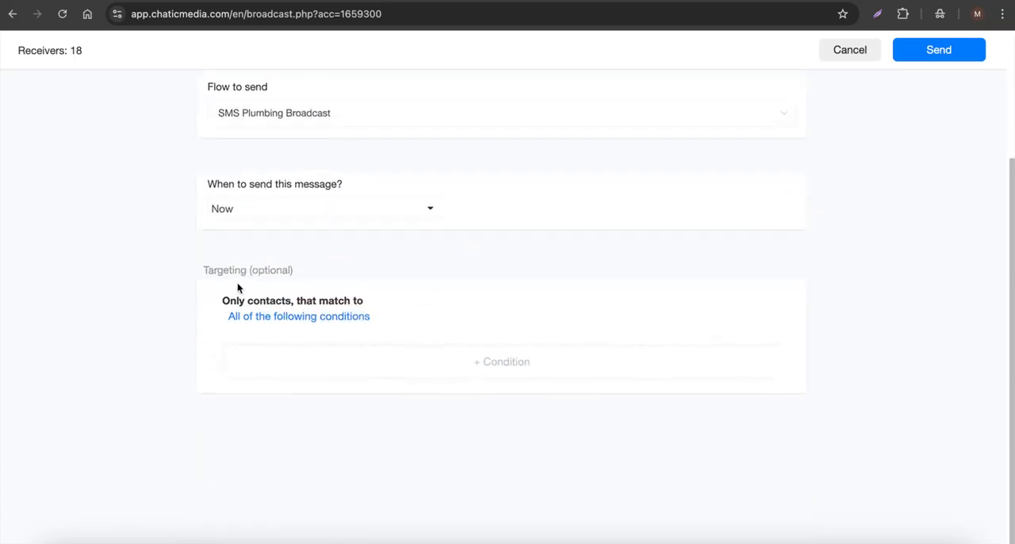
click(381, 371)
click(305, 95)
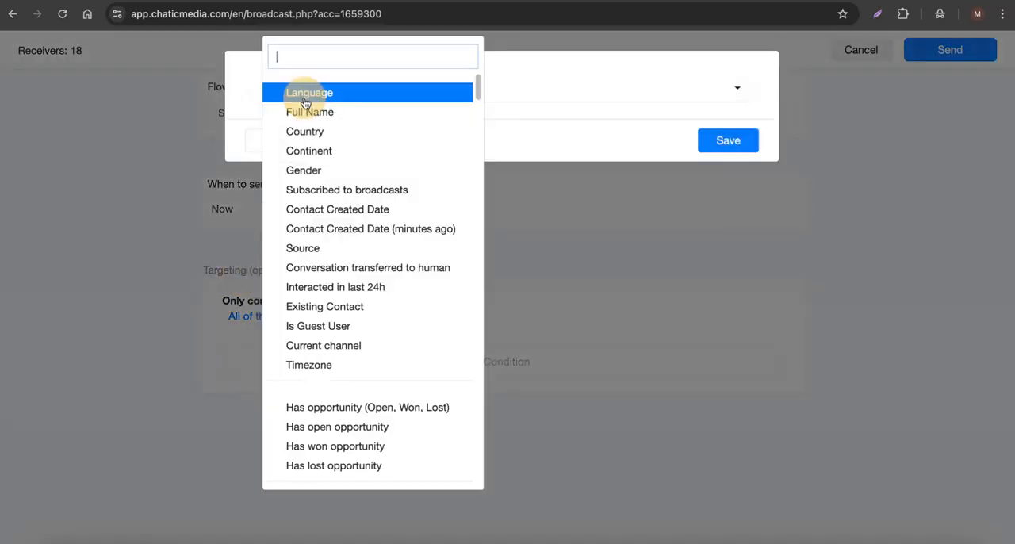
text(tag)
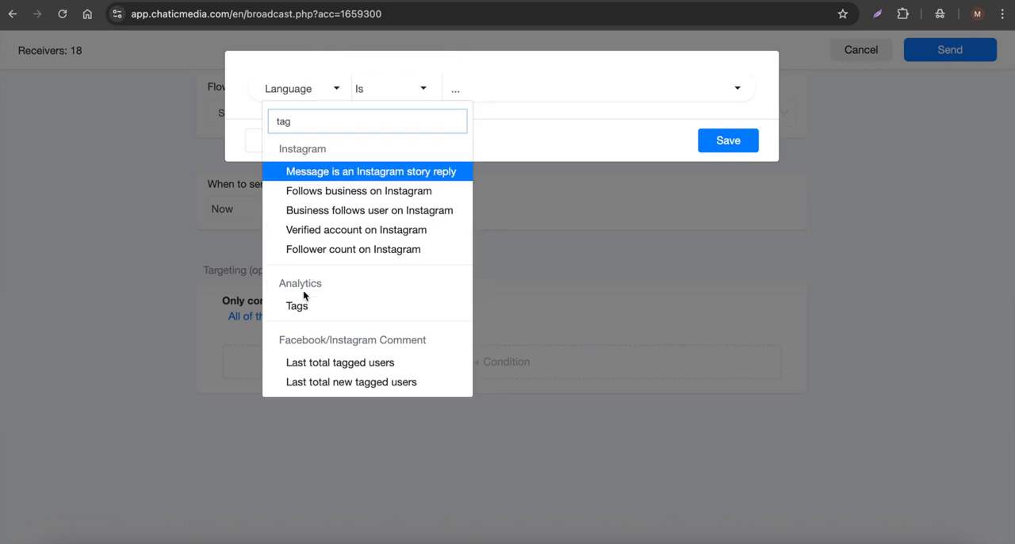
click(324, 315)
click(483, 100)
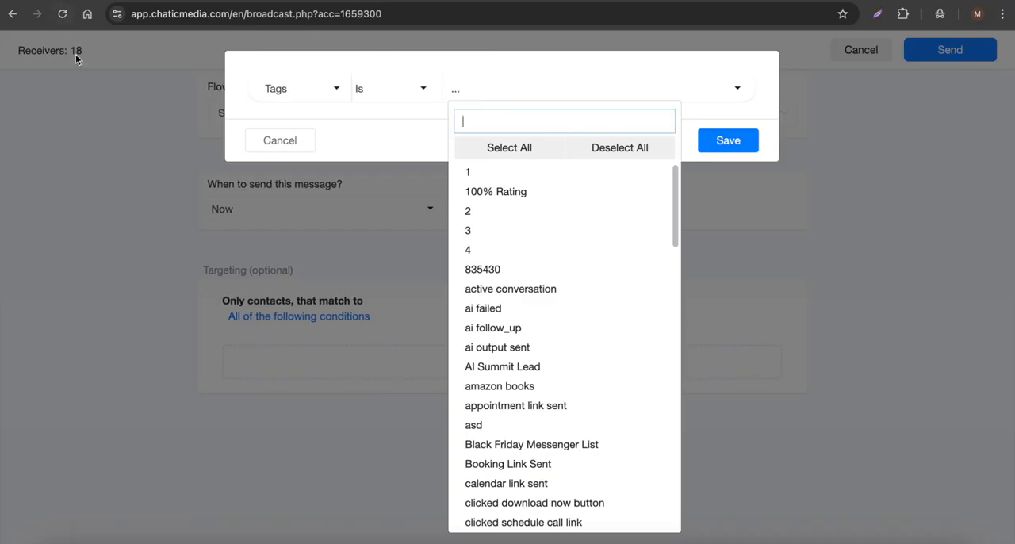
text(sms)
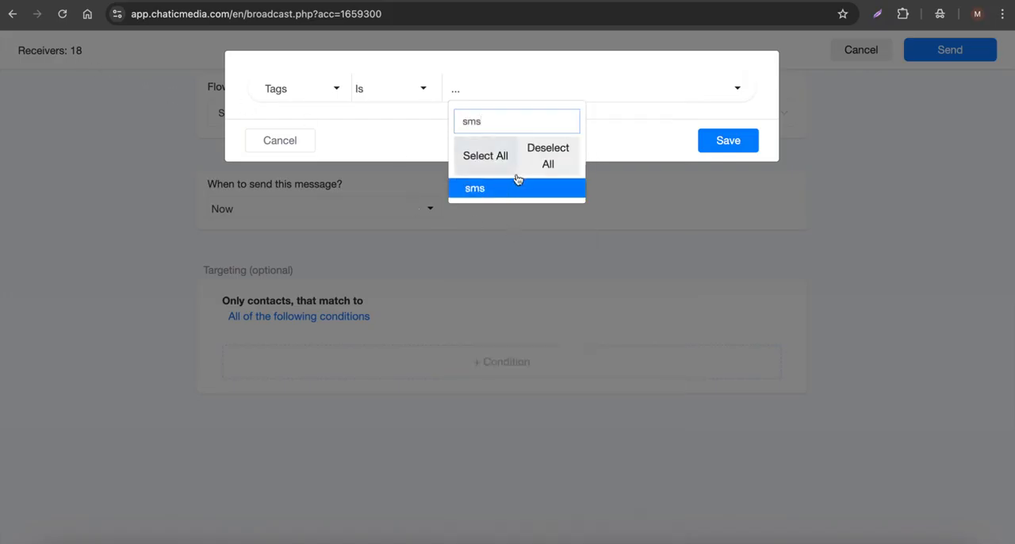
click(493, 191)
click(638, 142)
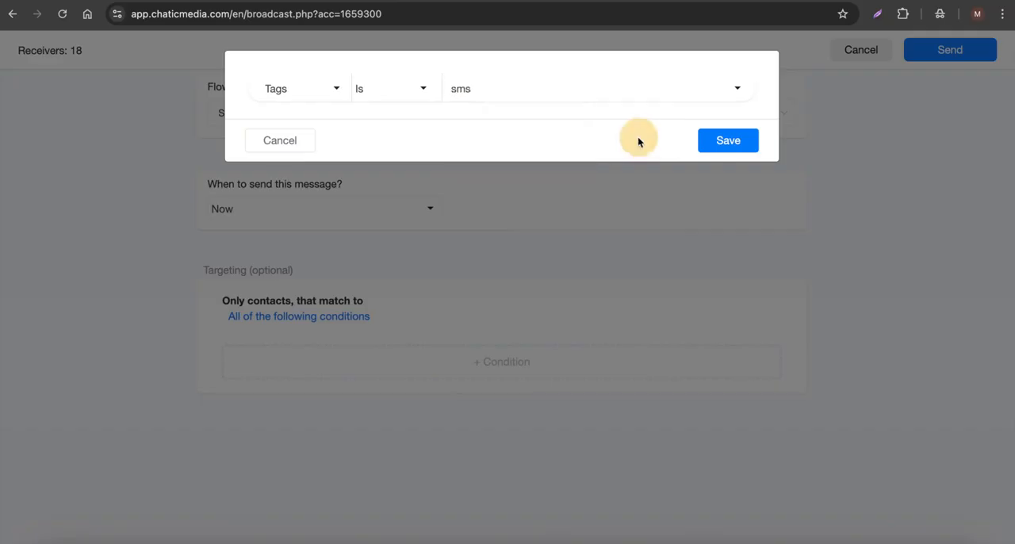
click(712, 142)
Step: Check the broadcast's receivers and settings, send the SMS broadcast and confirm sending
drag(91, 60, 23, 50)
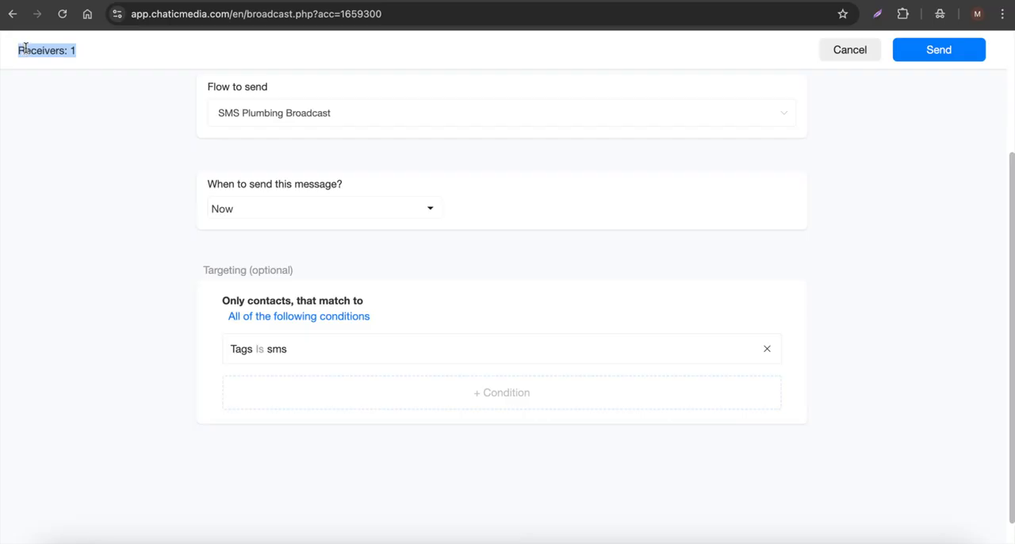
scroll(236, 231, up, 1)
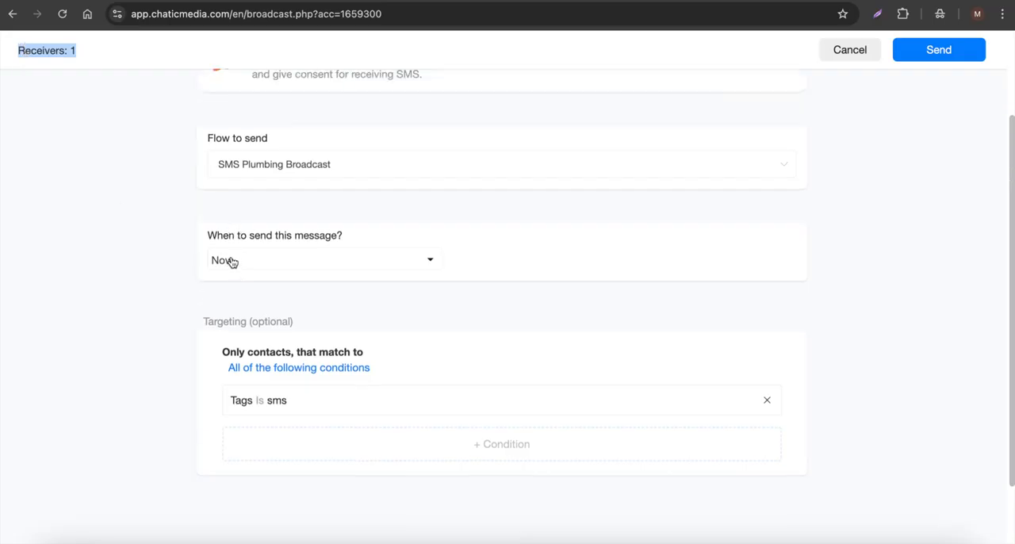
scroll(230, 262, up, 2)
click(940, 55)
drag(373, 75, 412, 74)
click(615, 140)
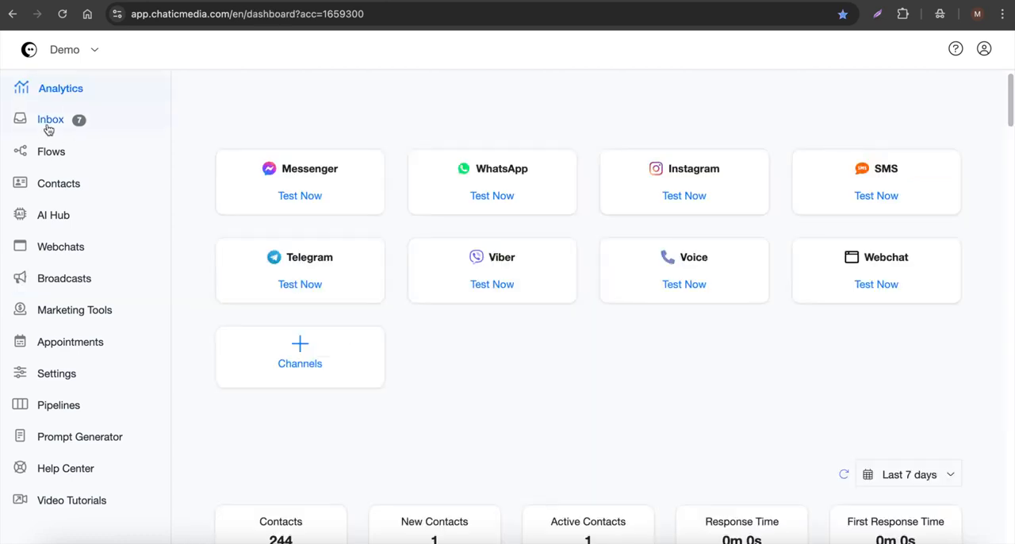
Step: Open the Inbox and read the broadcast message and the AI agent's SMS replies in the contact's conversation
click(48, 129)
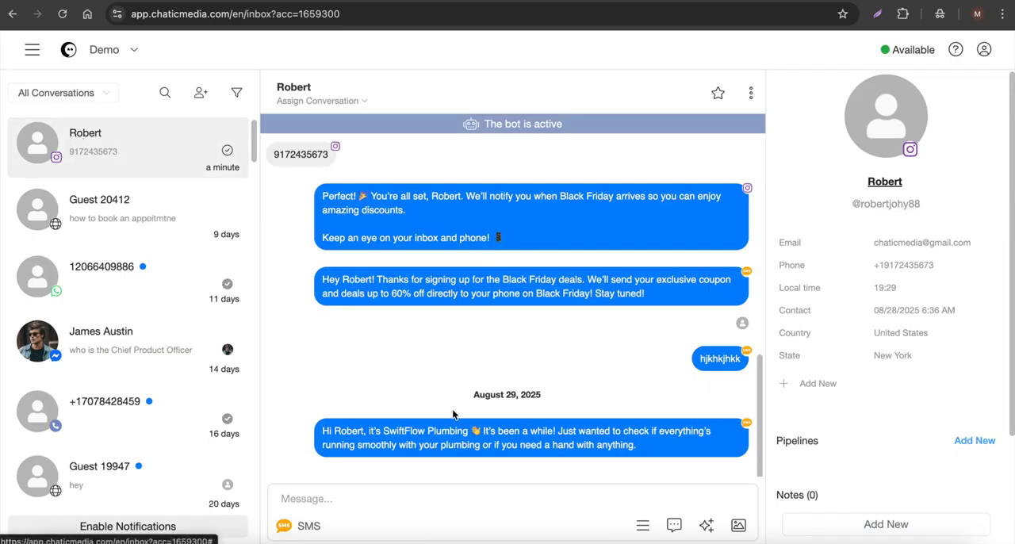
drag(322, 432, 663, 447)
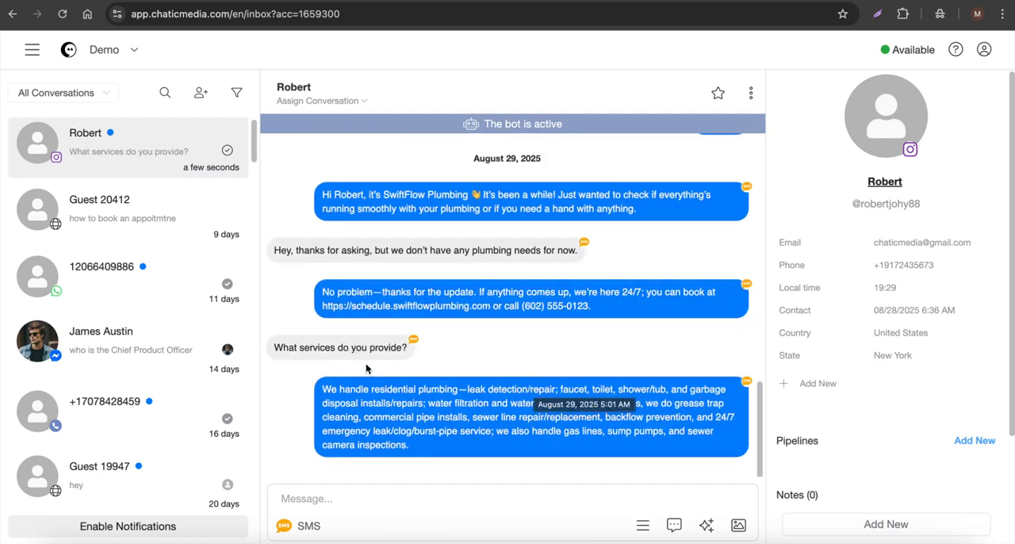
drag(323, 390, 350, 389)
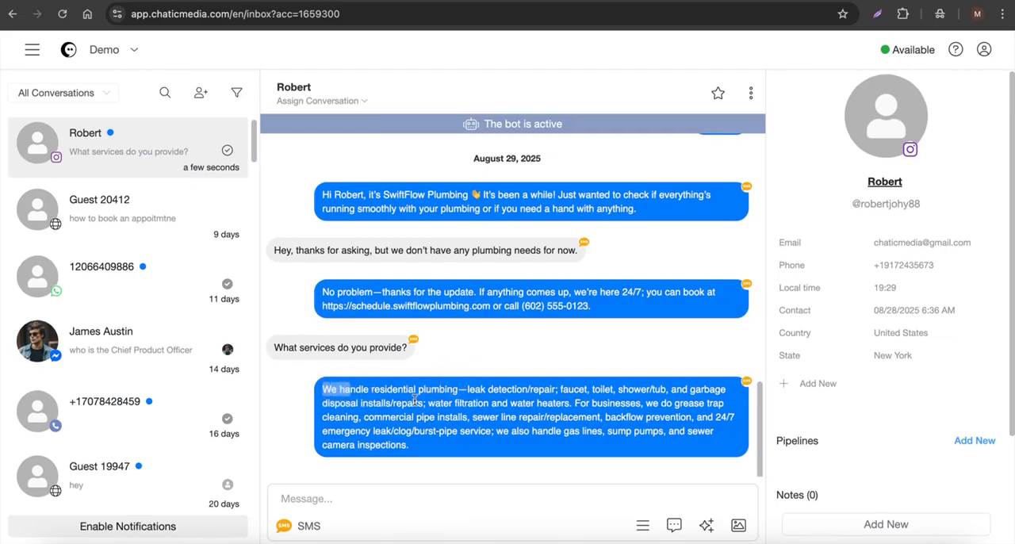
click(573, 445)
triple_click(469, 391)
click(703, 463)
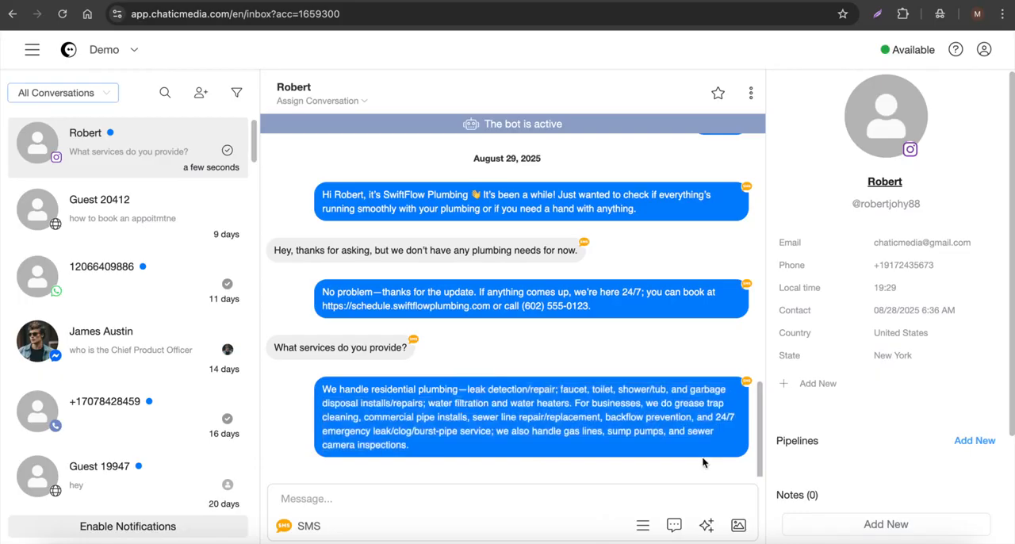
drag(449, 447, 392, 390)
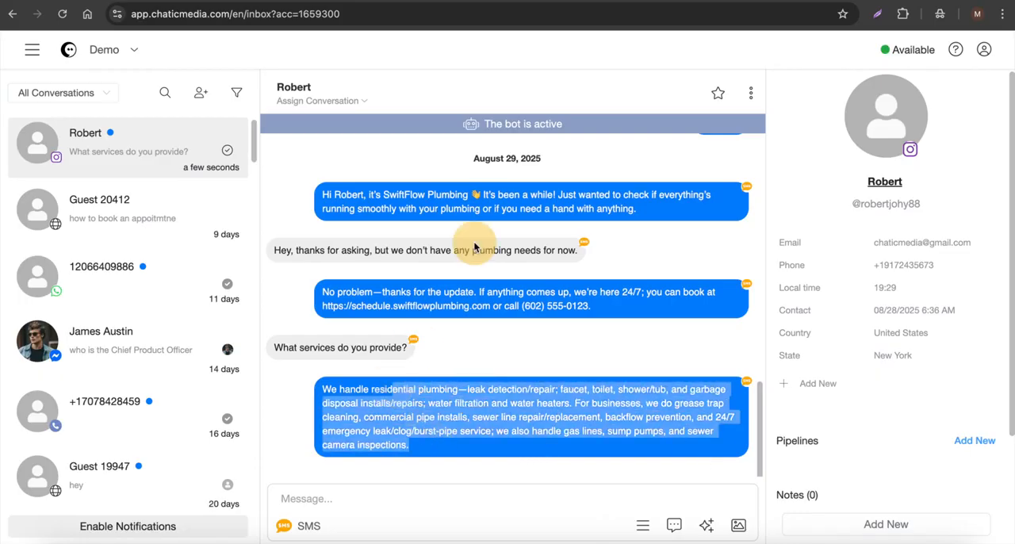
click(334, 496)
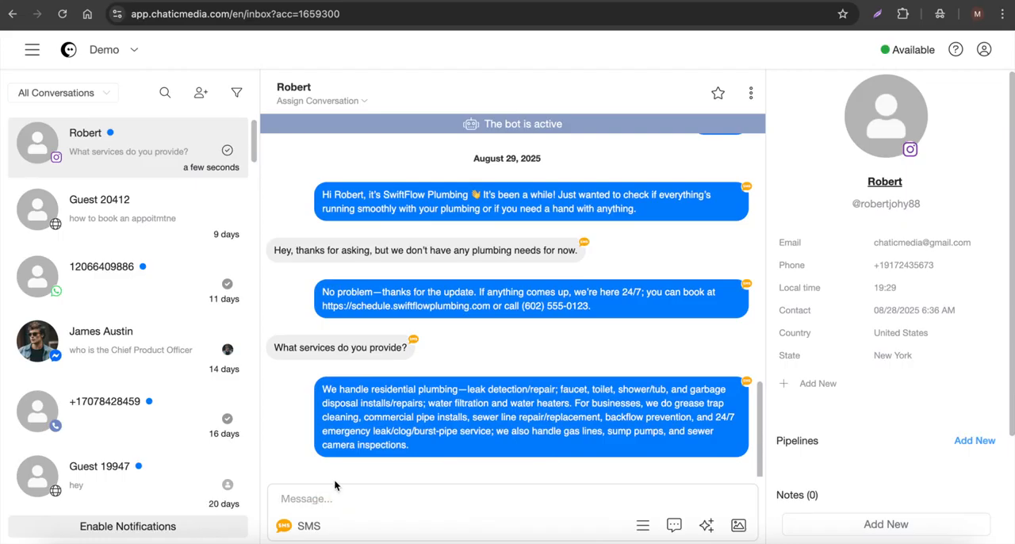
Step: Filter the inbox to Bot conversations and send the manual SMS "sddssfdsf" in the broadcast contact's conversation
click(92, 93)
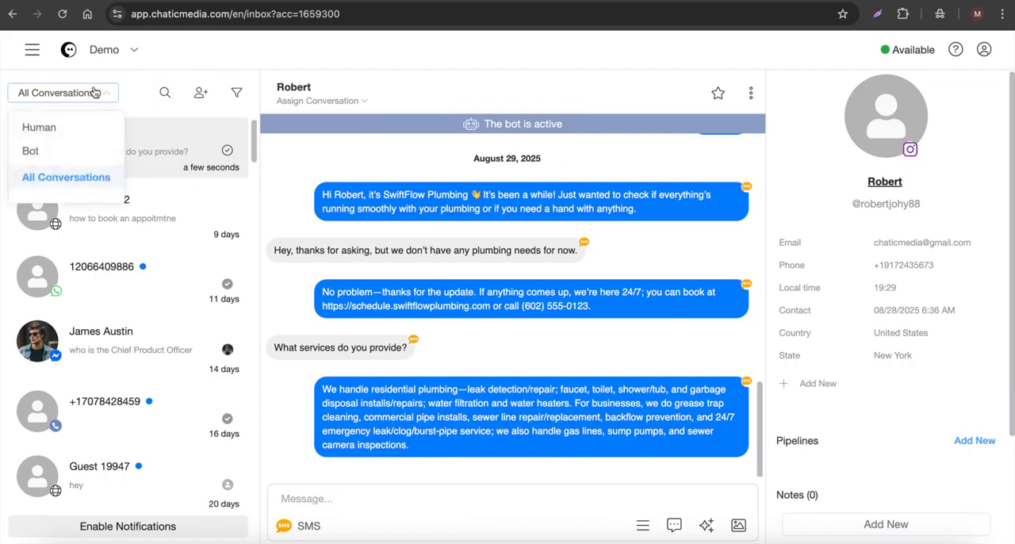
click(44, 154)
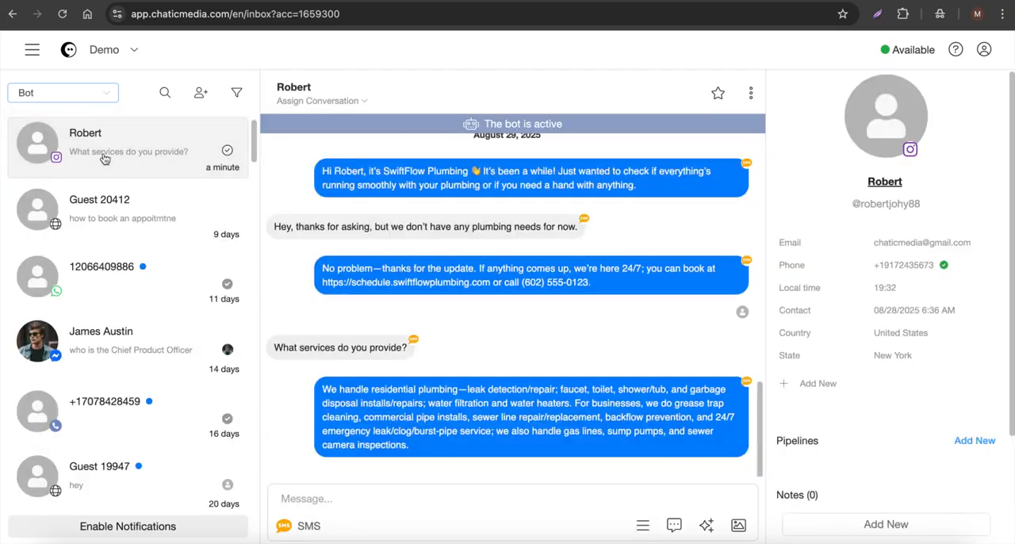
click(364, 497)
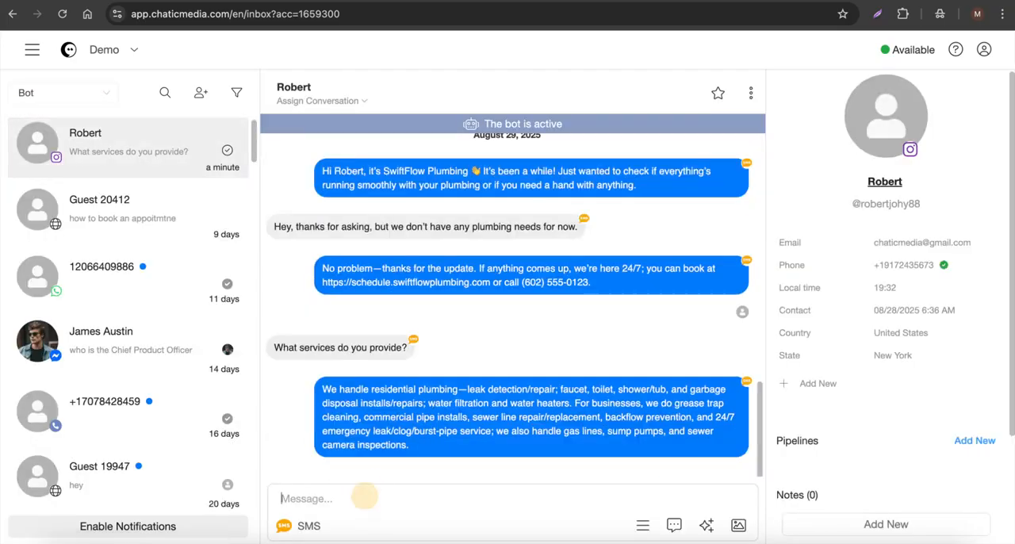
text(sddssfdsf)
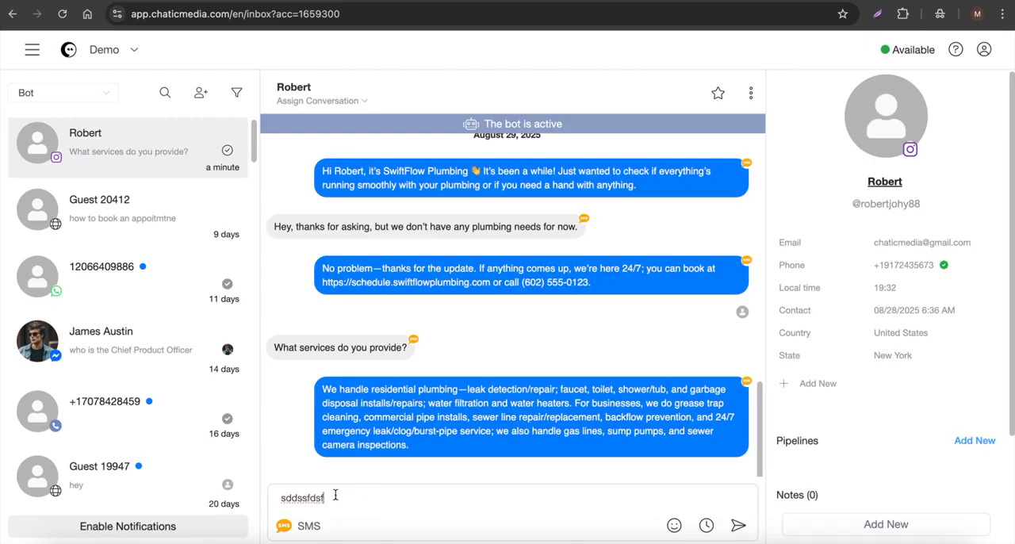
click(737, 525)
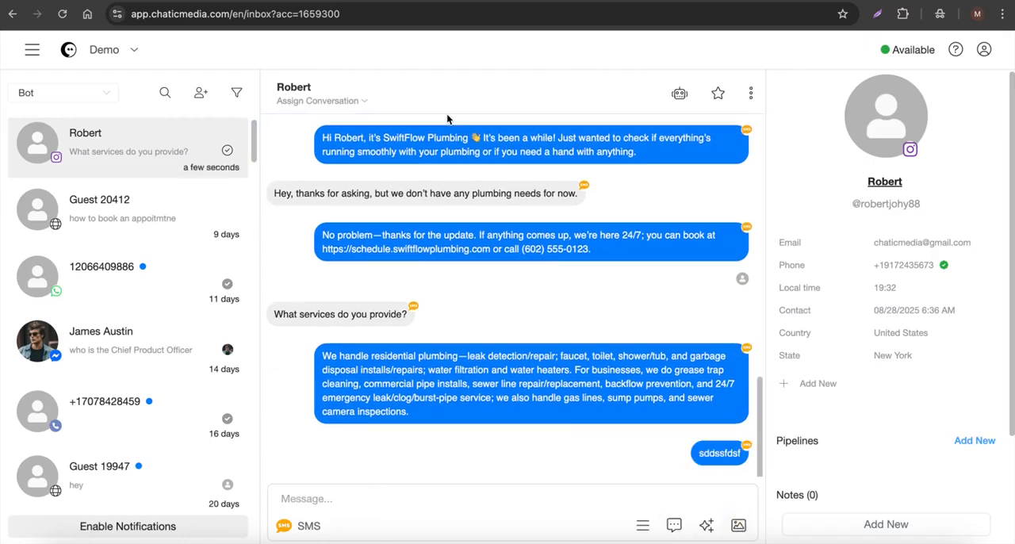
Step: Look for the contact's conversation under the All Conversations, Bot and Human filters, and check the manual SMS on the phone screen
click(34, 94)
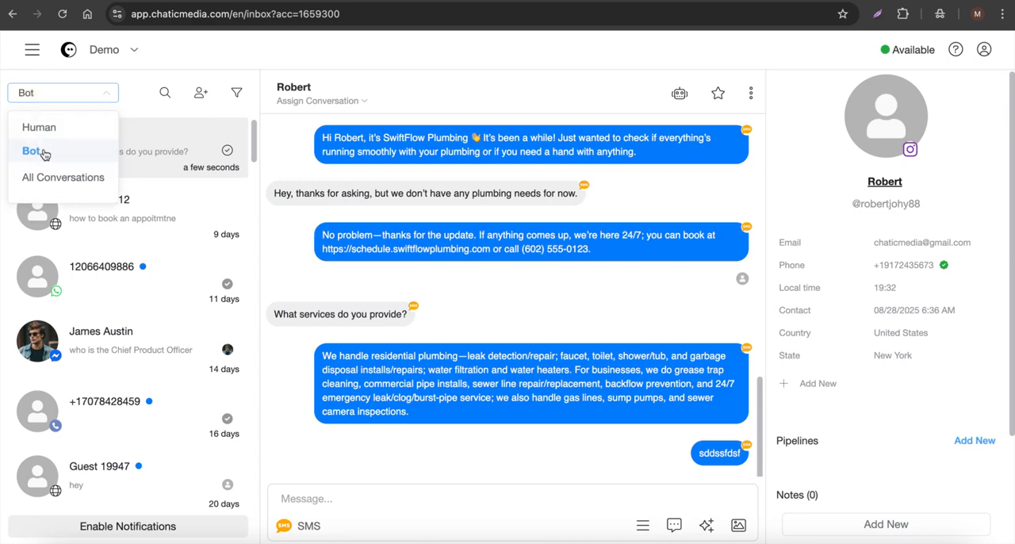
click(52, 179)
click(55, 93)
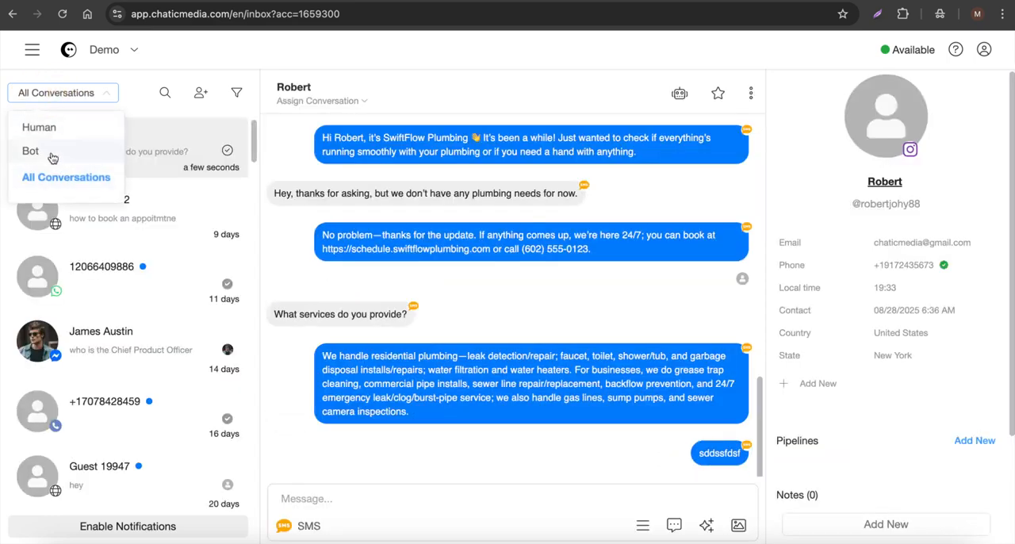
click(50, 154)
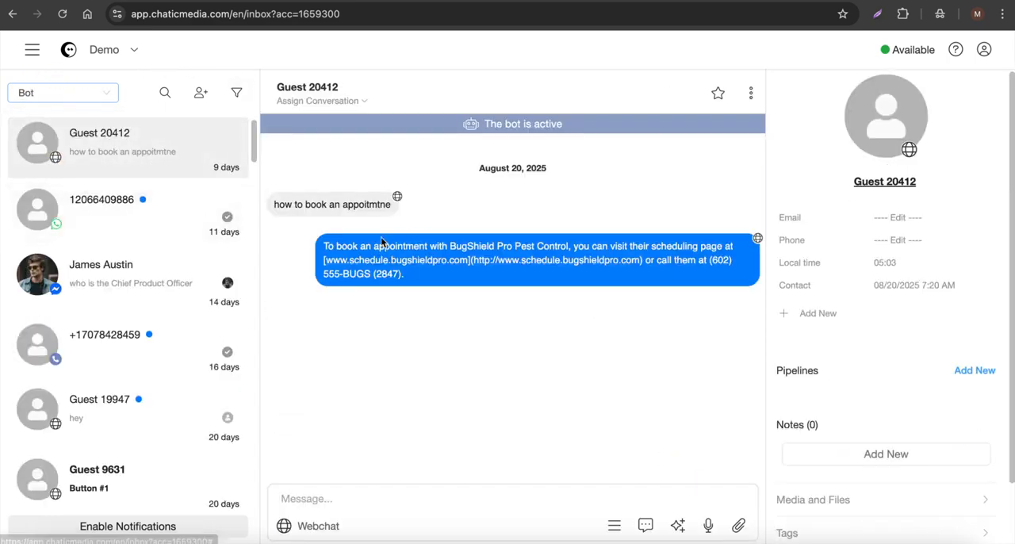
click(68, 94)
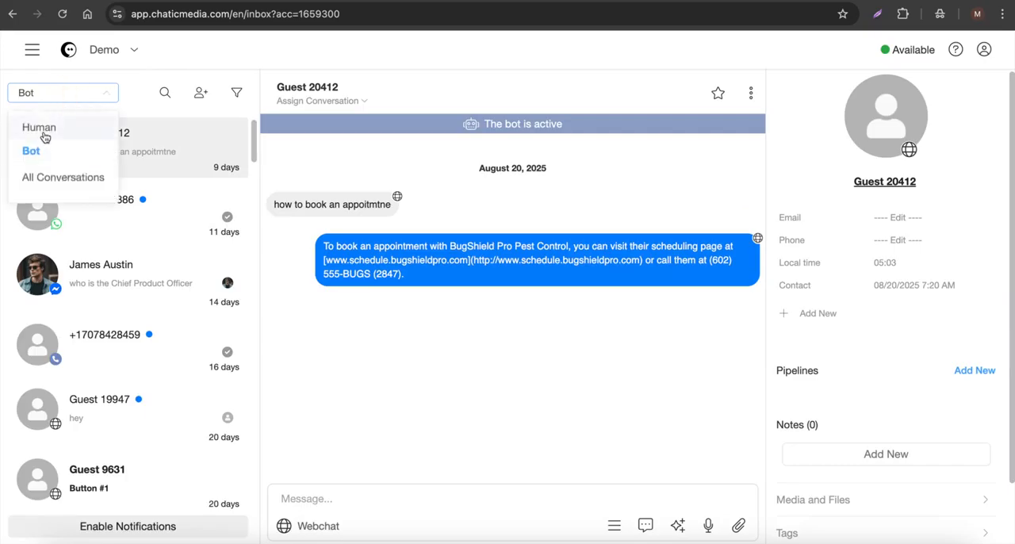
click(44, 130)
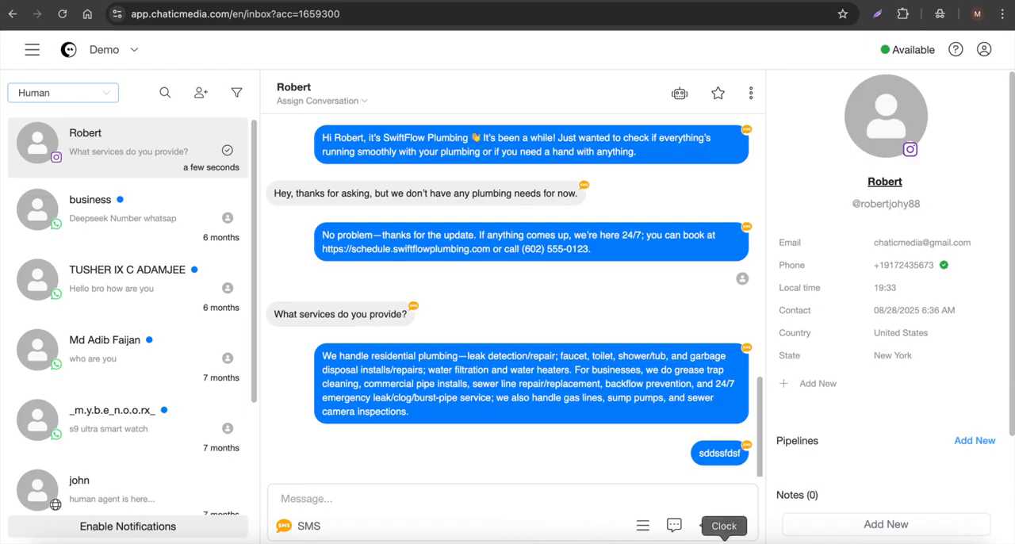
click(671, 542)
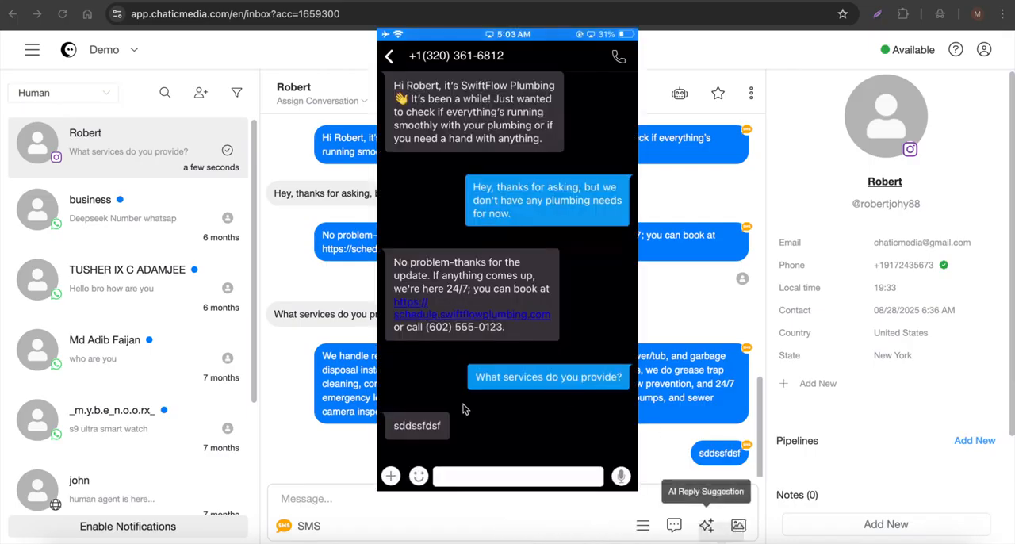
click(331, 426)
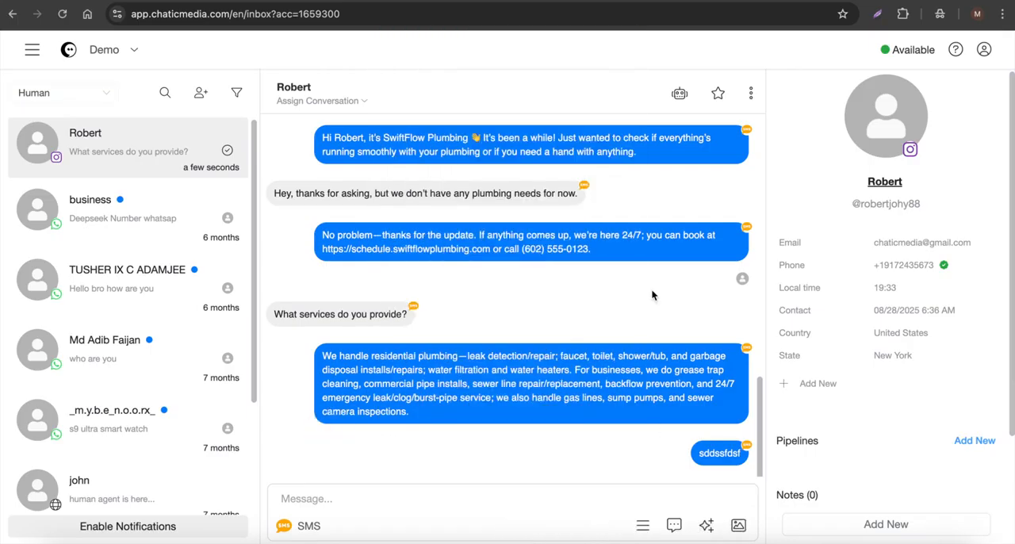
Step: Transfer the contact's conversation back to the bot and filter the inbox to Bot conversations
click(679, 95)
click(95, 97)
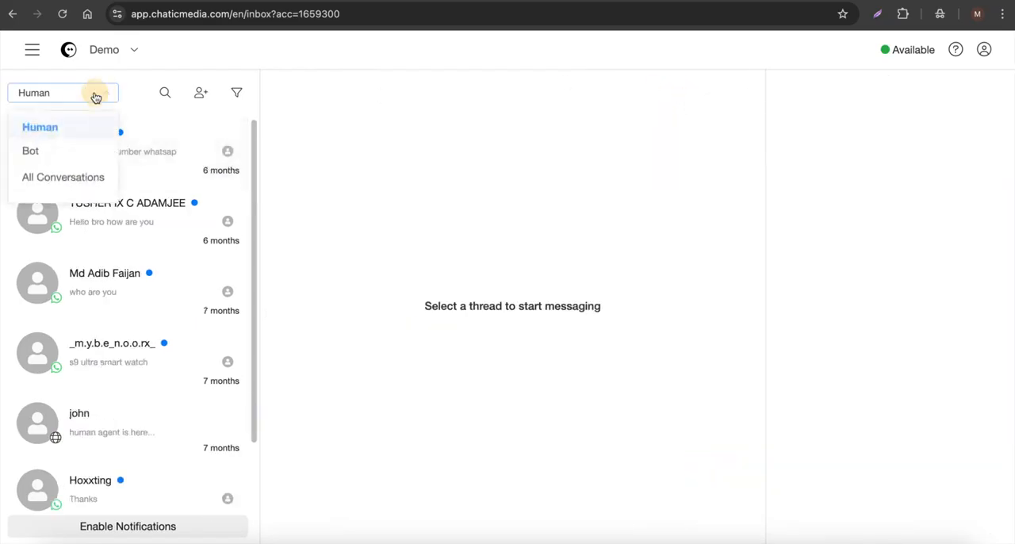
click(54, 159)
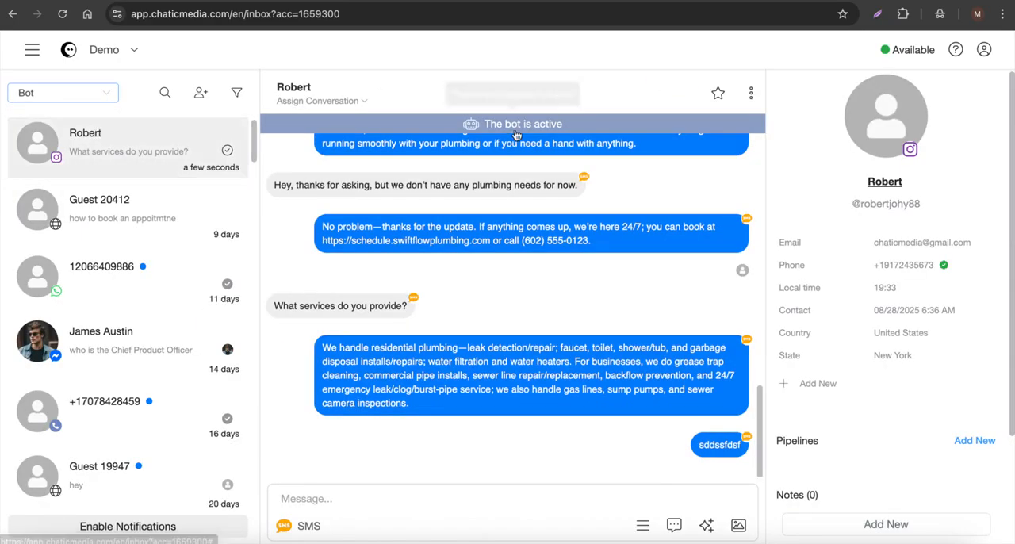